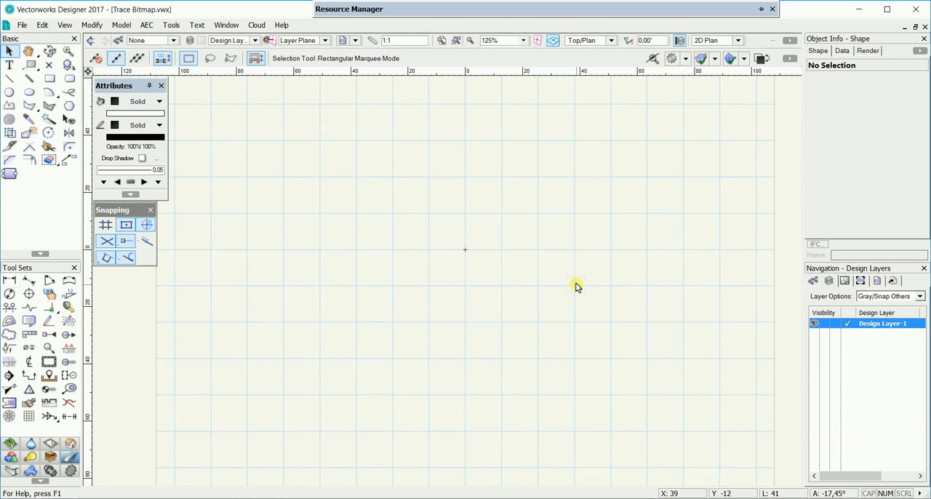
Step: Import the image file drawing2-layout2-ground-floor-plan-2 using PNG compression
left_click(22, 25)
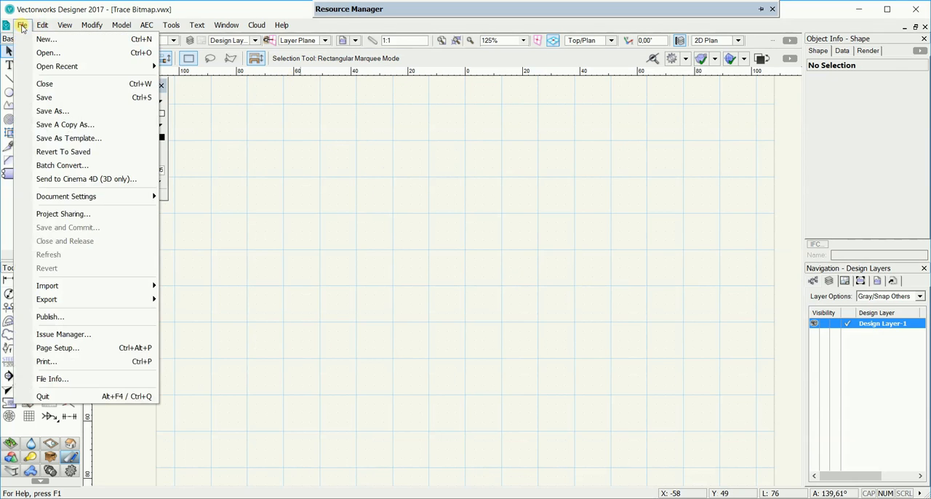
mouse_move(73, 285)
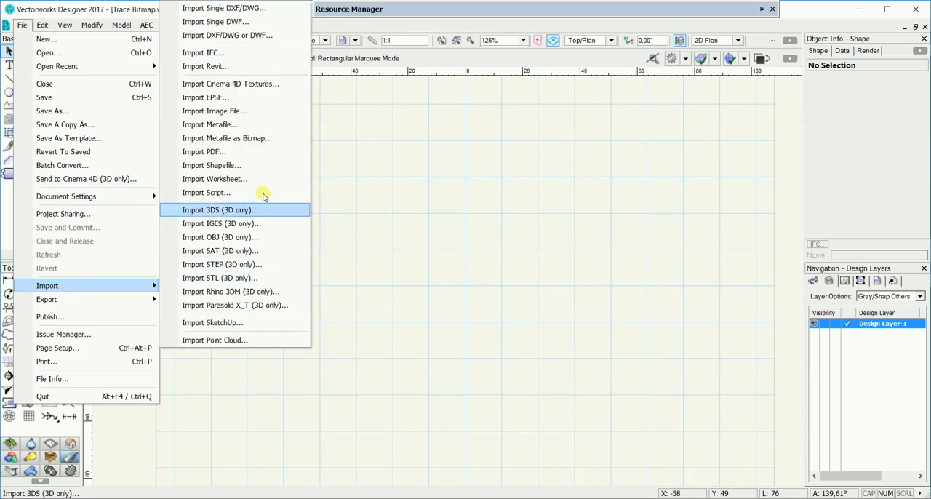
left_click(241, 109)
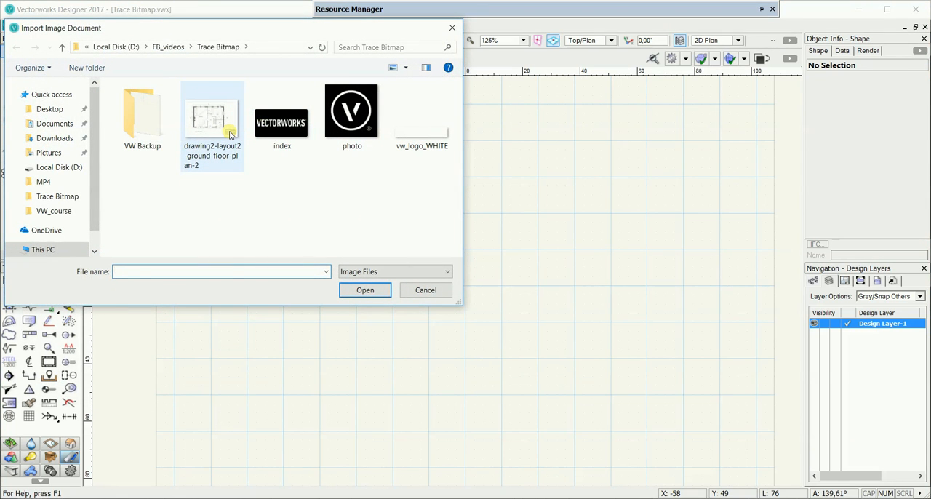
left_click(230, 135)
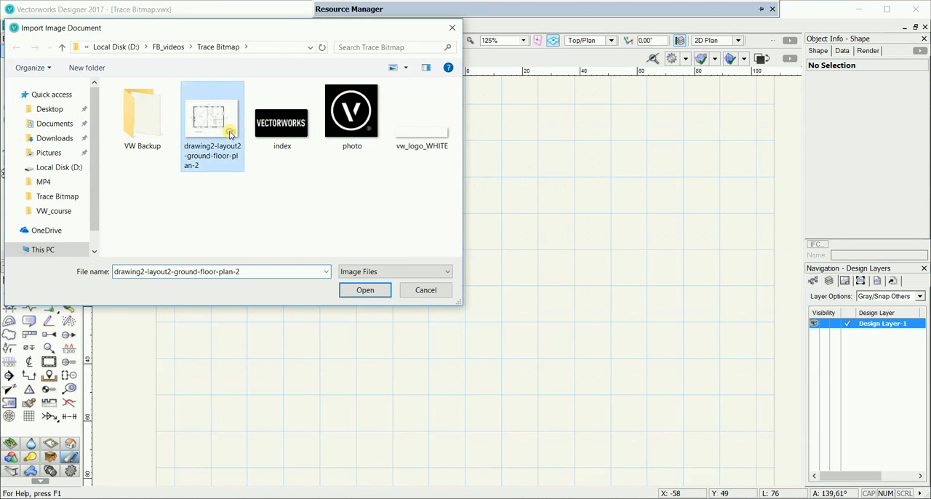
left_click(378, 289)
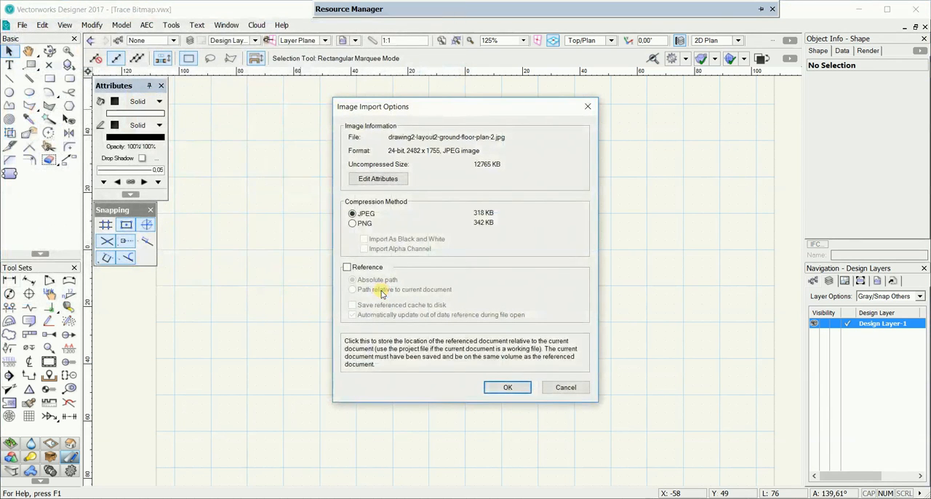
left_click(357, 223)
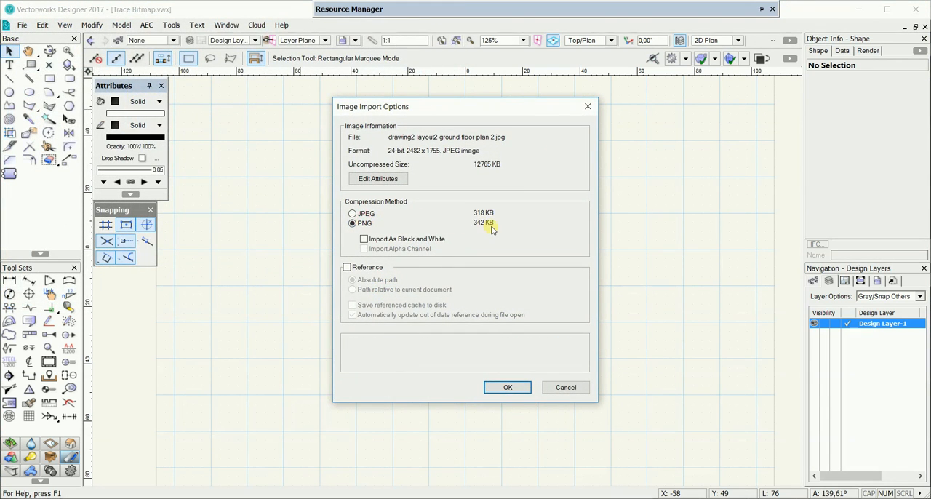
left_click(502, 387)
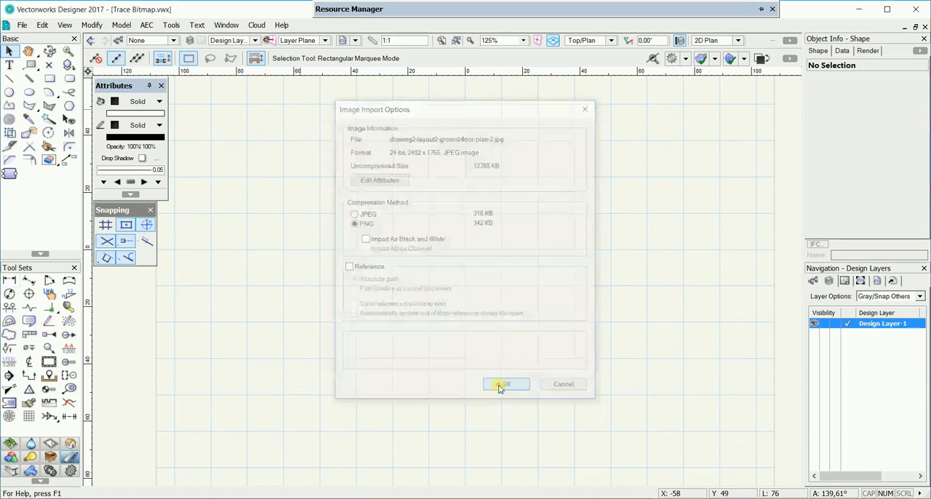
Step: Trace the imported floor plan bitmap with a thin line threshold of 4 pixels and medium collinearity sensitivity
scroll(333, 289, "down", 5)
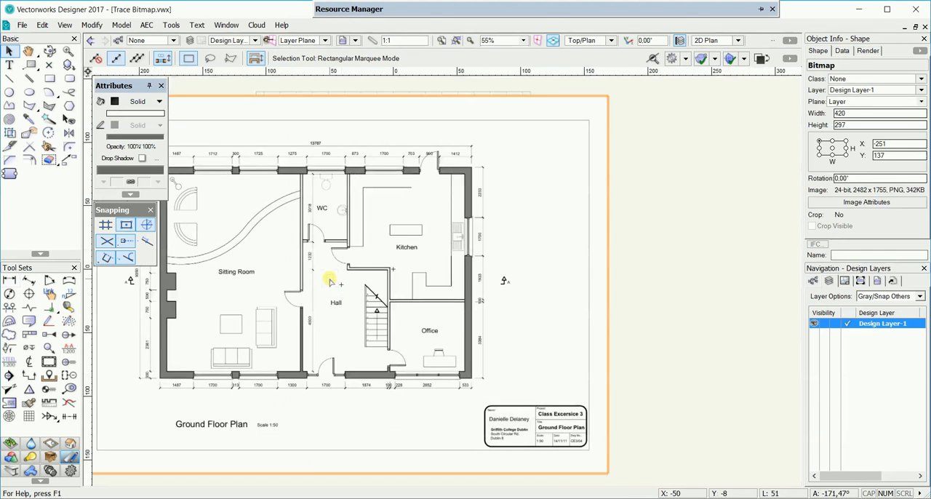
left_click(93, 25)
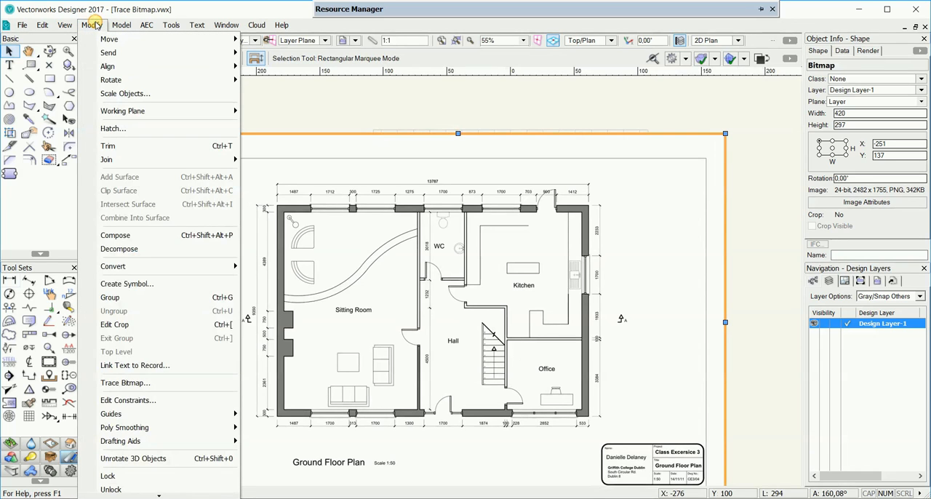
left_click(140, 383)
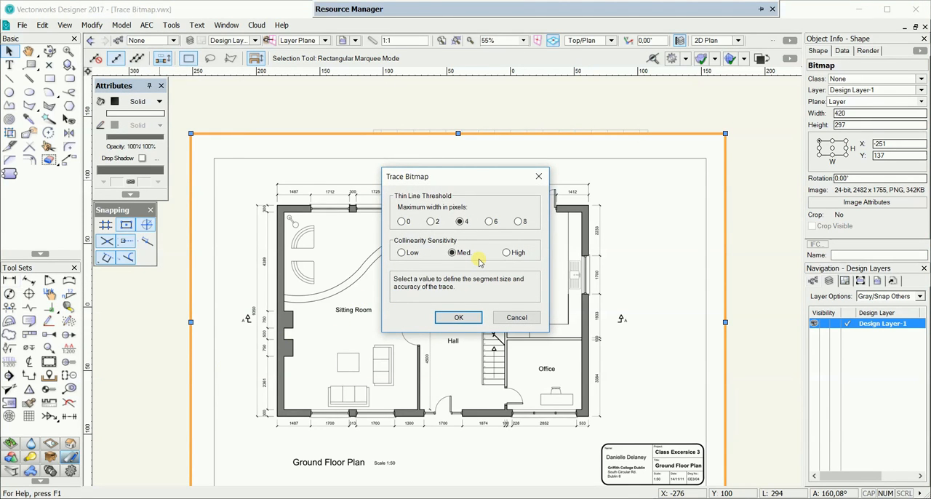
left_click(457, 317)
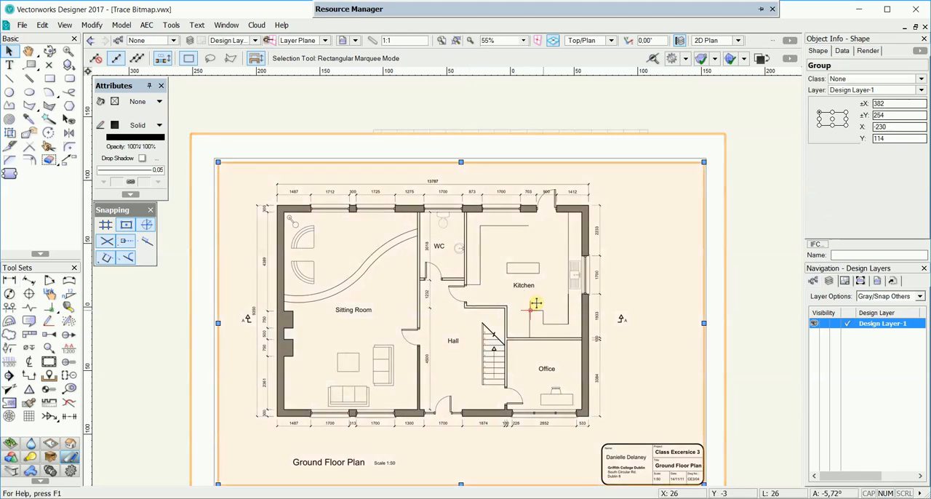
Step: Move the traced line group off the bitmap into the empty area to its right
scroll(480, 273, "down", 2)
left_click_drag(331, 271, 702, 266)
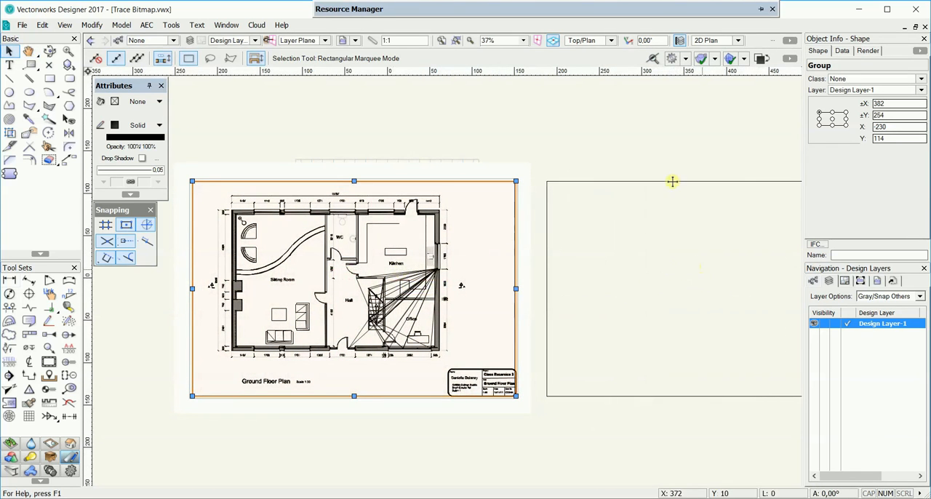
middle_click_drag(682, 161, 416, 166)
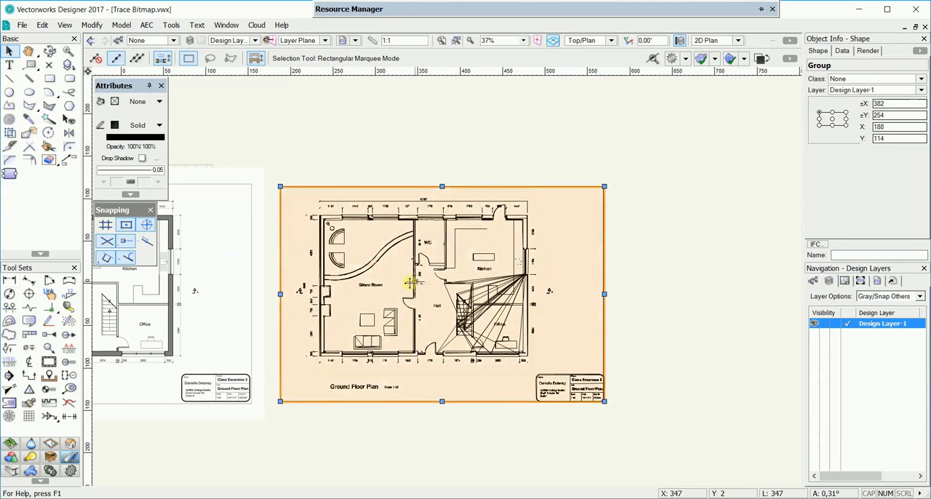
Step: Compare the traced linework with the original floor plan bitmap, examining the walls, rooms and dimension texts
scroll(410, 283, "up", 2)
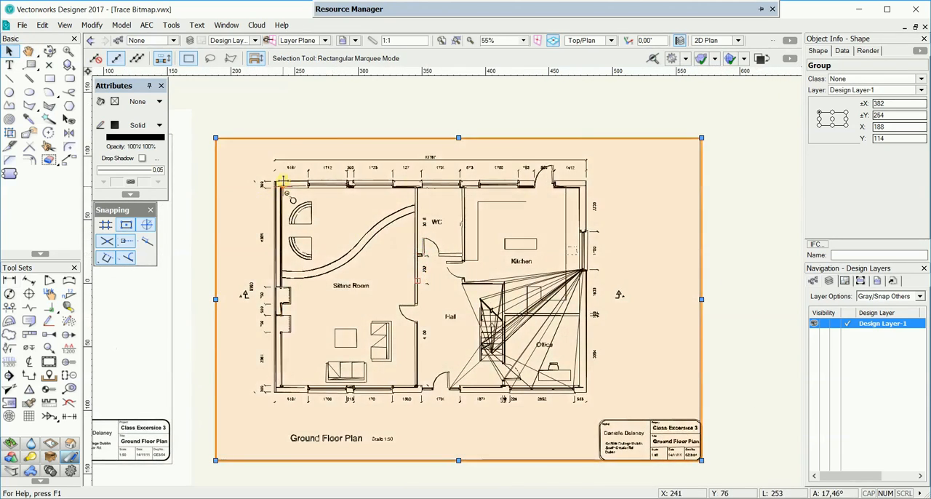
scroll(284, 188, "up", 3)
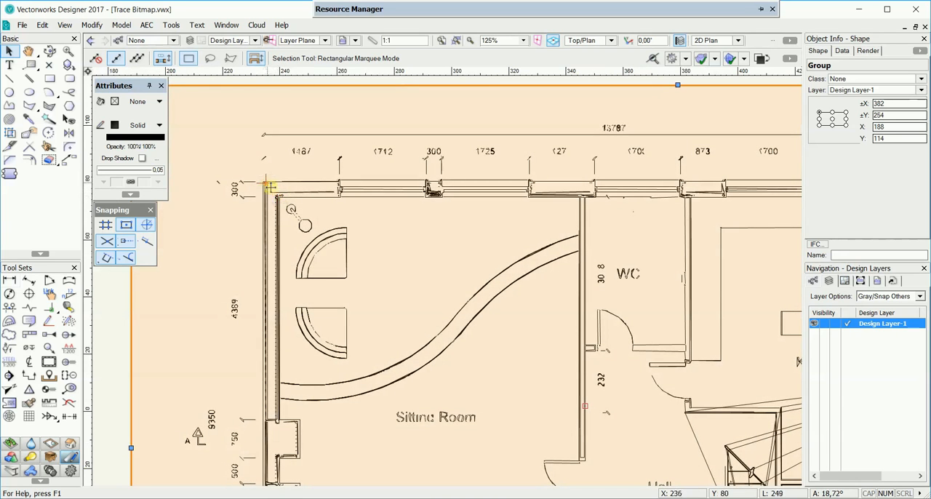
scroll(282, 195, "down", 3)
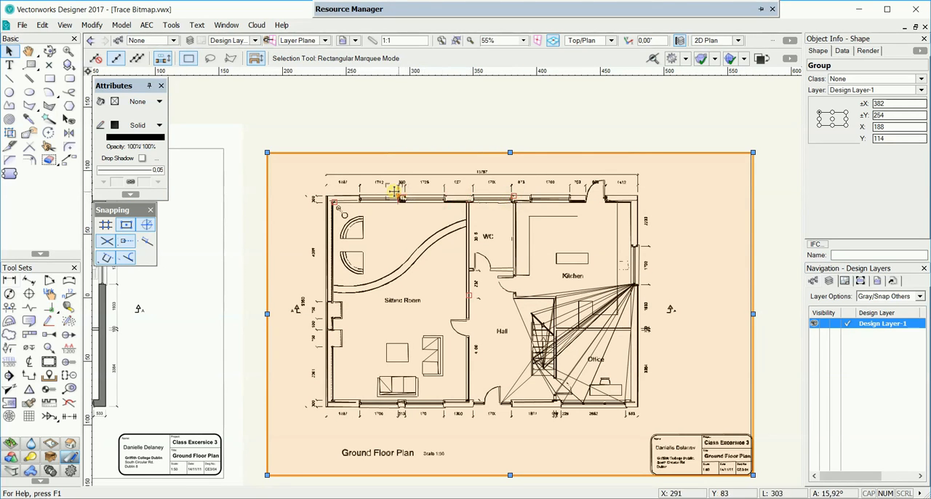
middle_click_drag(266, 201, 572, 200)
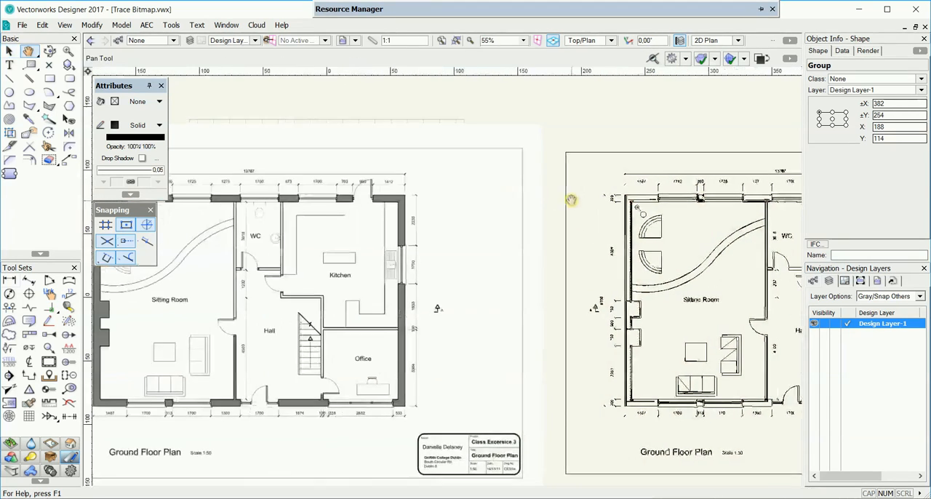
scroll(290, 180, "up", 3)
scroll(301, 184, "down", 1)
middle_click_drag(350, 184, 445, 189)
middle_click_drag(171, 192, 216, 196)
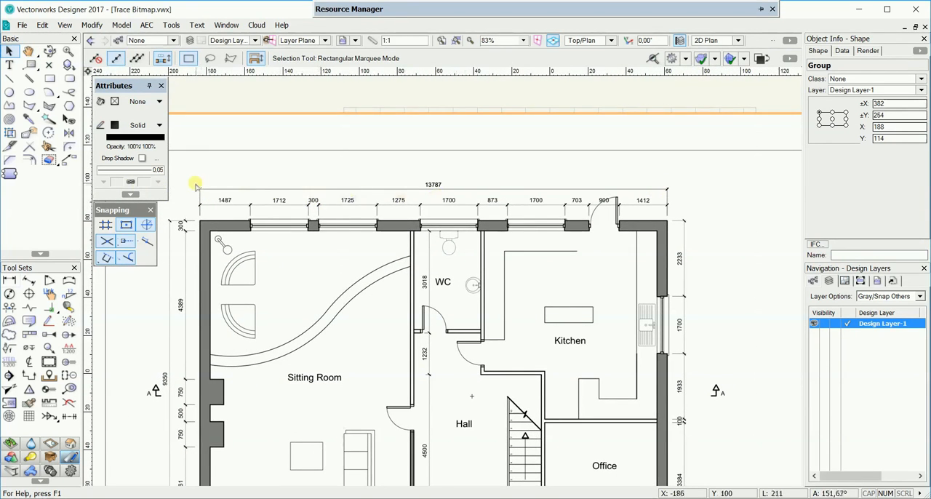
middle_click_drag(660, 242, 161, 246)
middle_click_drag(771, 229, 544, 231)
scroll(594, 218, "up", 1)
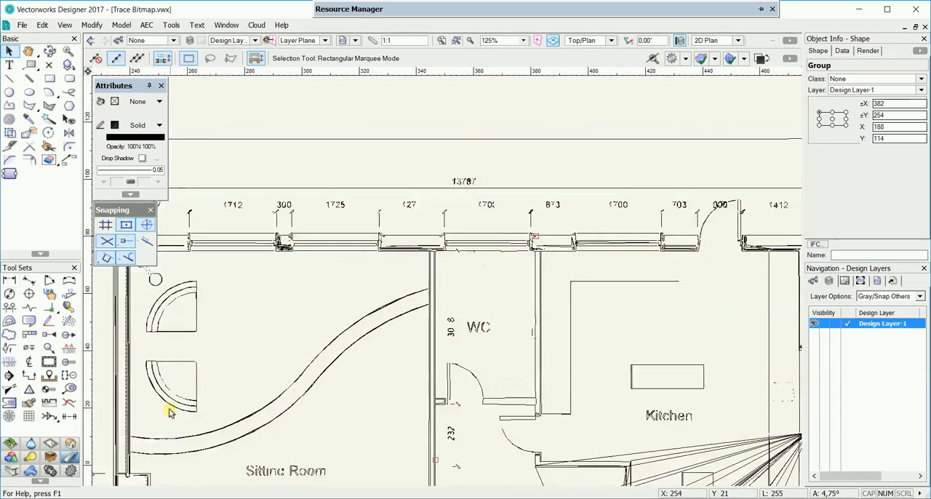
Step: Measure the traced plan's overall width with a temporary constrained linear dimension above it and delete that dimension
left_click(9, 281)
middle_click_drag(310, 278, 407, 283)
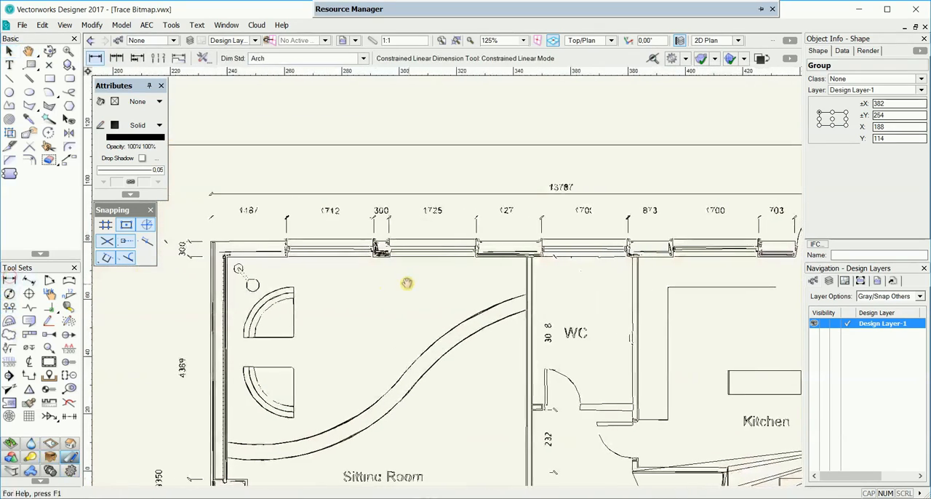
left_click(211, 194)
middle_click_drag(398, 197, 259, 253)
left_click(771, 249)
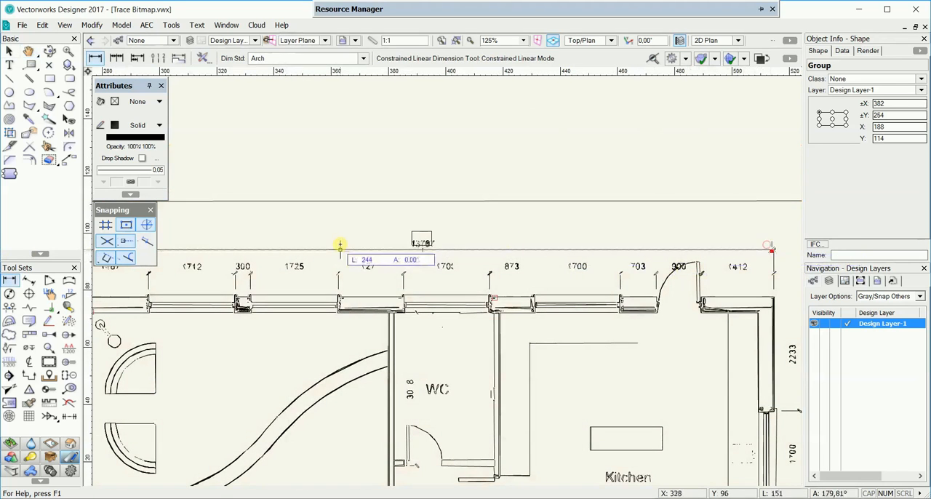
left_click(371, 227)
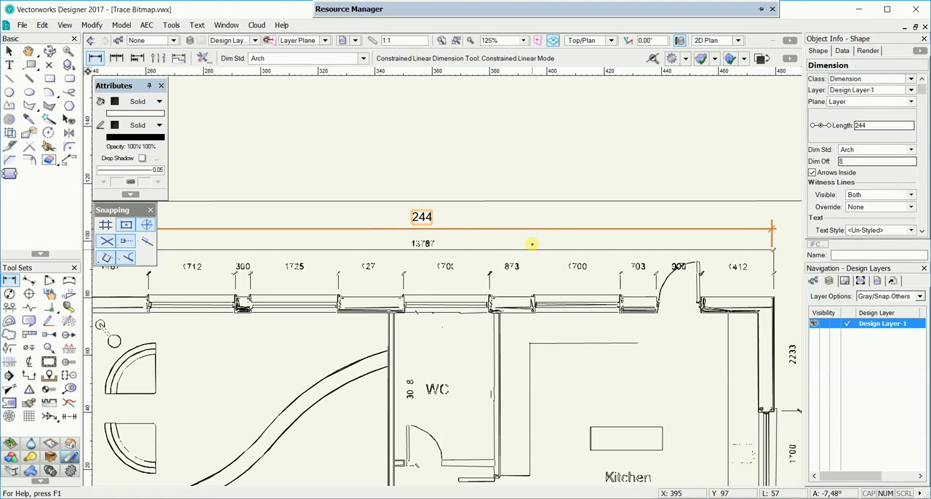
key("Delete")
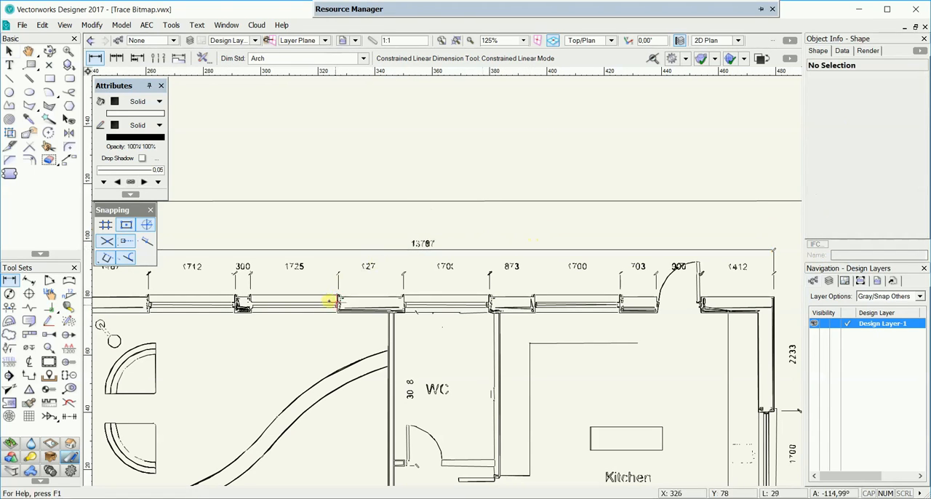
Step: Select the traced group and set Scale Objects to Symmetric By Distance, with the current distance picked in the drawing
key("x")
left_click(336, 302)
scroll(338, 302, "down", 2)
mouse_move(339, 302)
middle_mouse_down()
mouse_move(334, 206)
mouse_move(343, 163)
middle_mouse_up()
left_click(91, 25)
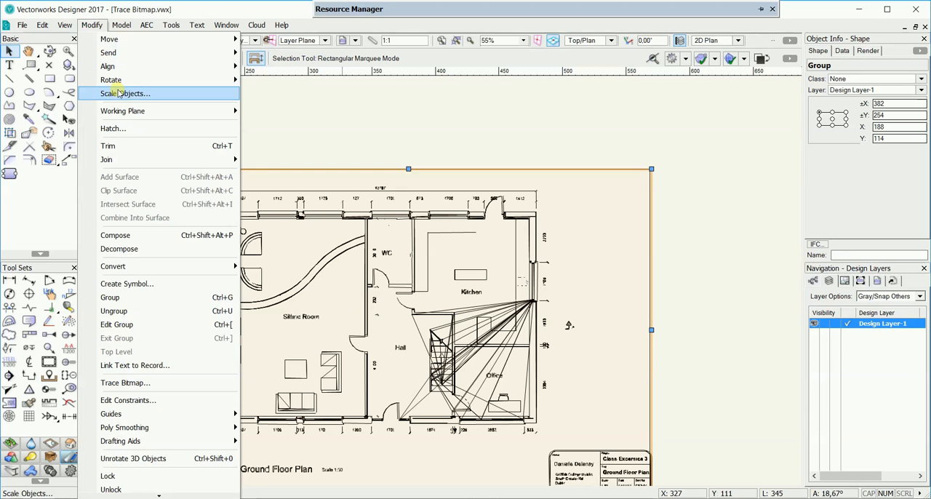
left_click(120, 93)
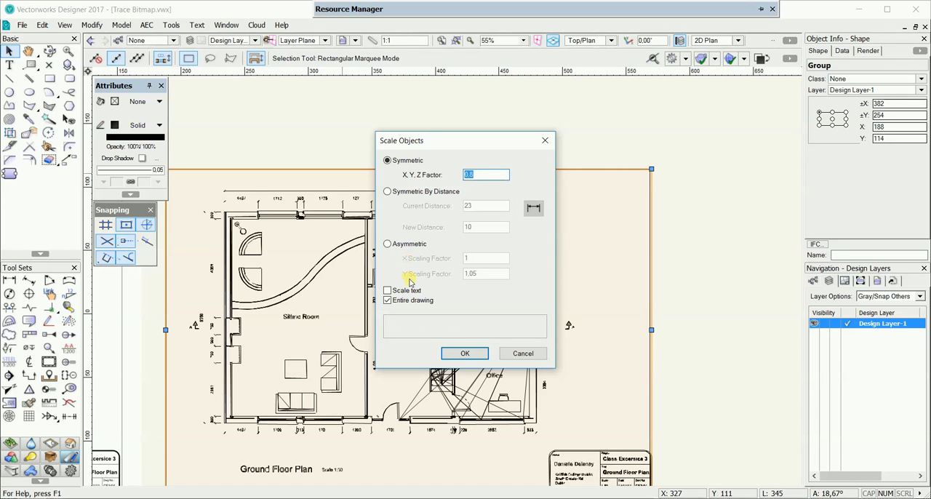
left_click(390, 192)
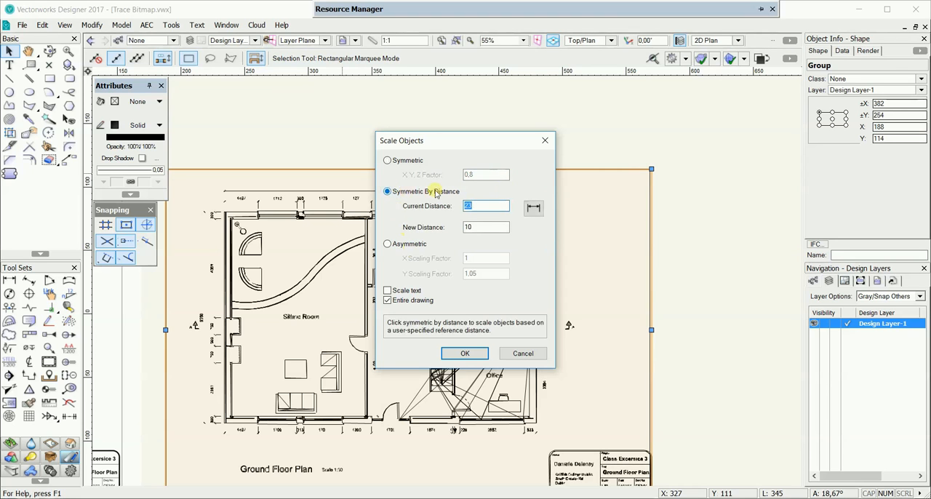
left_click(534, 209)
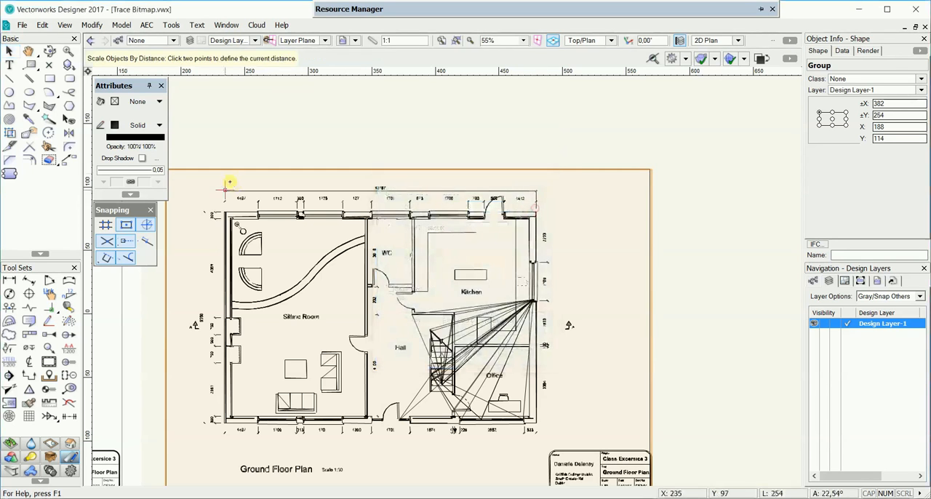
Step: Pick both ends of the upper overall dimension line as the current distance and scale the entire drawing to a new distance of 13787
scroll(232, 182, "up", 10)
left_click(267, 176)
scroll(459, 195, "down", 3)
middle_click_drag(463, 198, 154, 205)
middle_click_drag(582, 201, 316, 231)
scroll(461, 224, "up", 3)
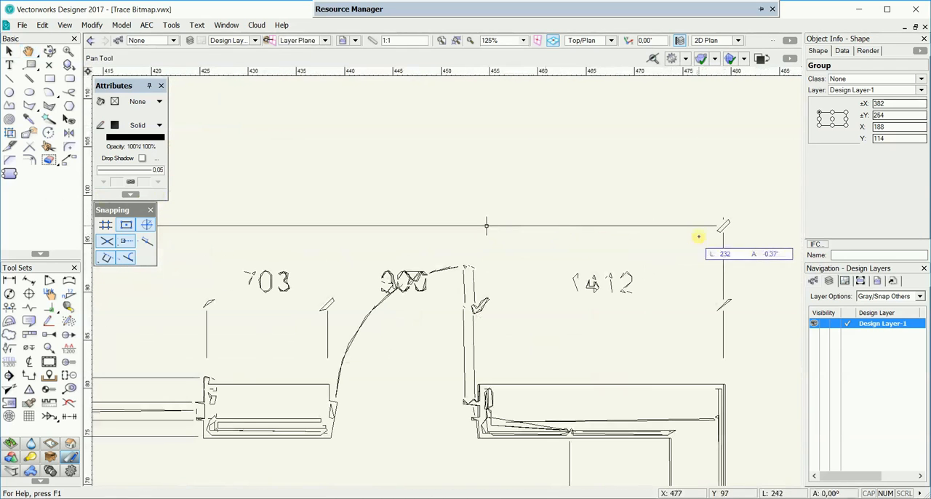
left_click(722, 225)
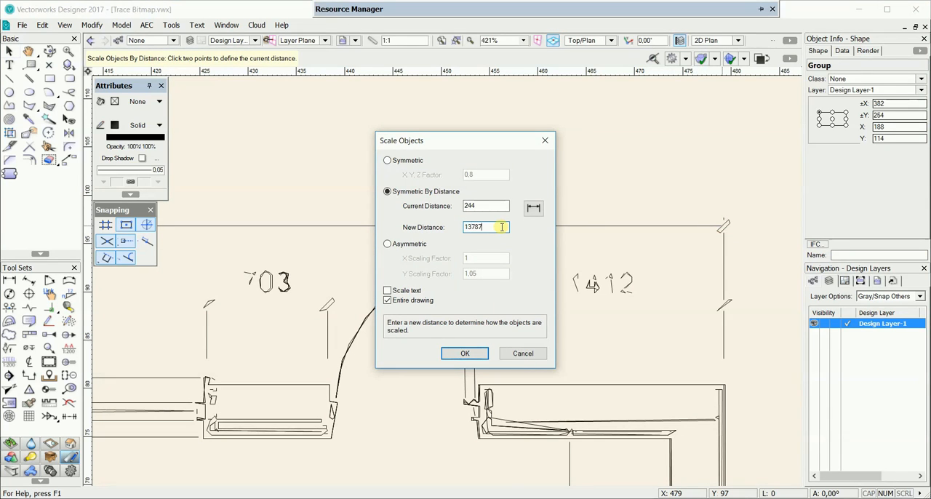
left_click(464, 353)
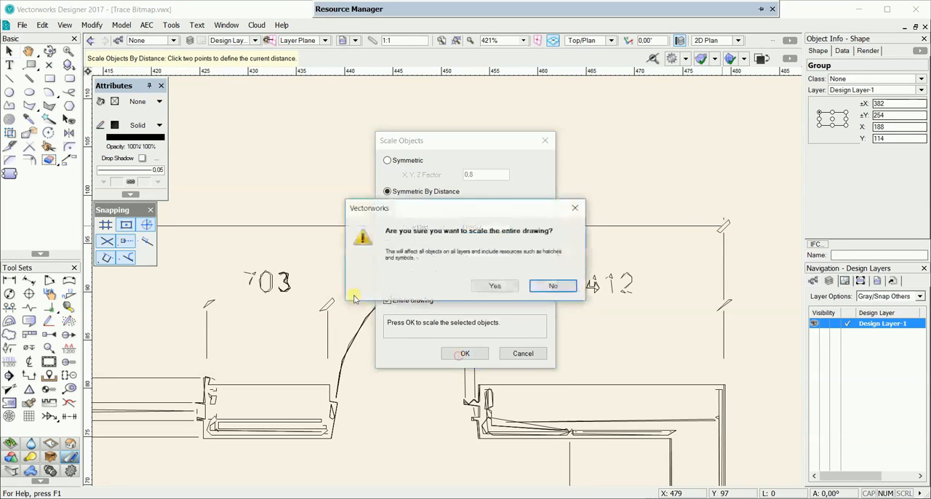
left_click(493, 287)
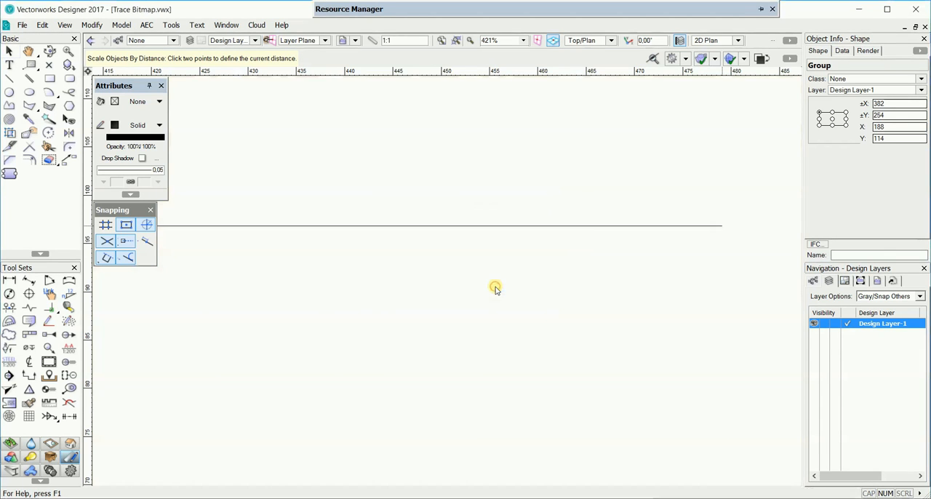
Step: Deselect the scaled group and examine the upper part of the traced floor plan at its new size
scroll(463, 286, "down", 10)
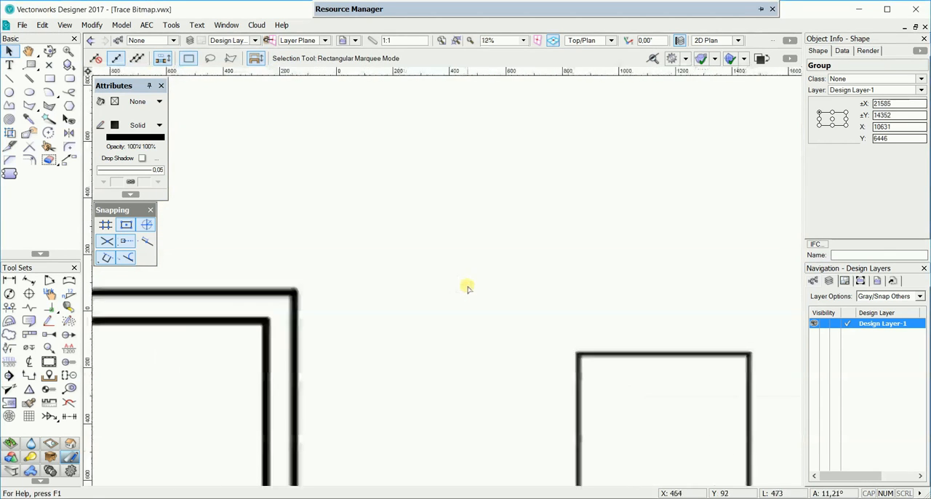
scroll(536, 307, "down", 5)
middle_click_drag(536, 308, 138, 297)
middle_click_drag(513, 254, 312, 264)
key("x")
scroll(308, 167, "up", 2)
key("x")
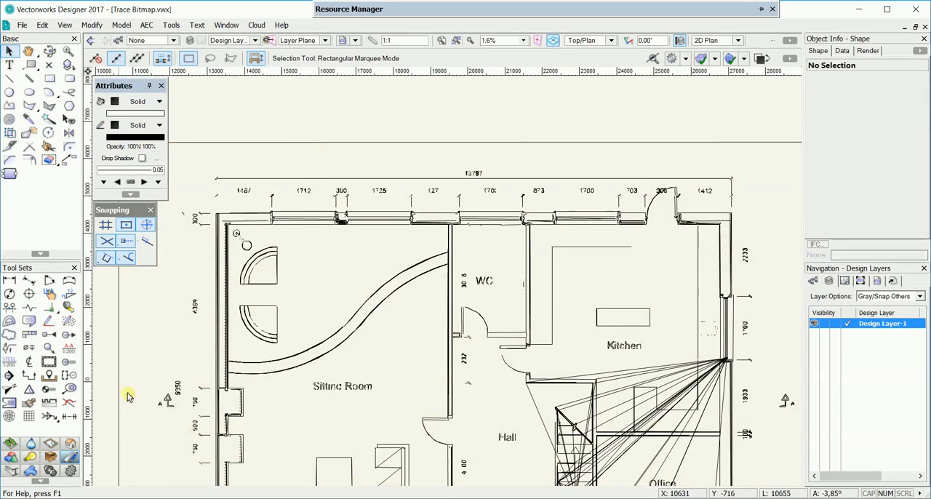
Step: Measure the upper overall dimension line from end to end with a constrained linear dimension placed just above it
left_click(11, 280)
scroll(250, 154, "up", 4)
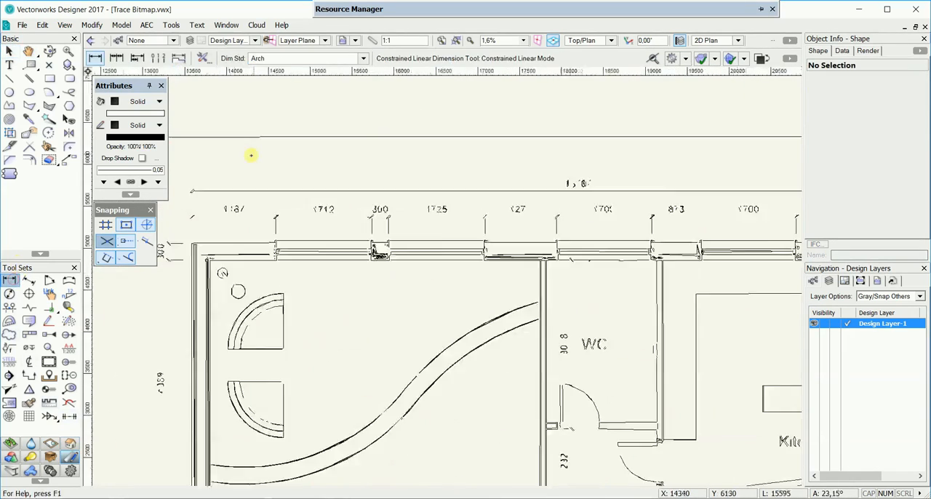
middle_click_drag(159, 258, 351, 239)
left_click(290, 241)
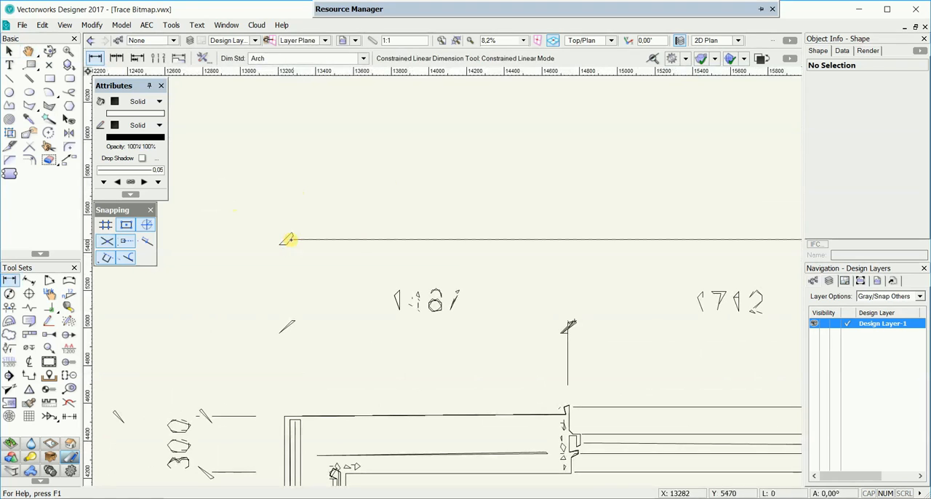
scroll(464, 255, "down", 3)
middle_click_drag(533, 267, 215, 269)
middle_click_drag(757, 244, 446, 258)
scroll(493, 256, "up", 3)
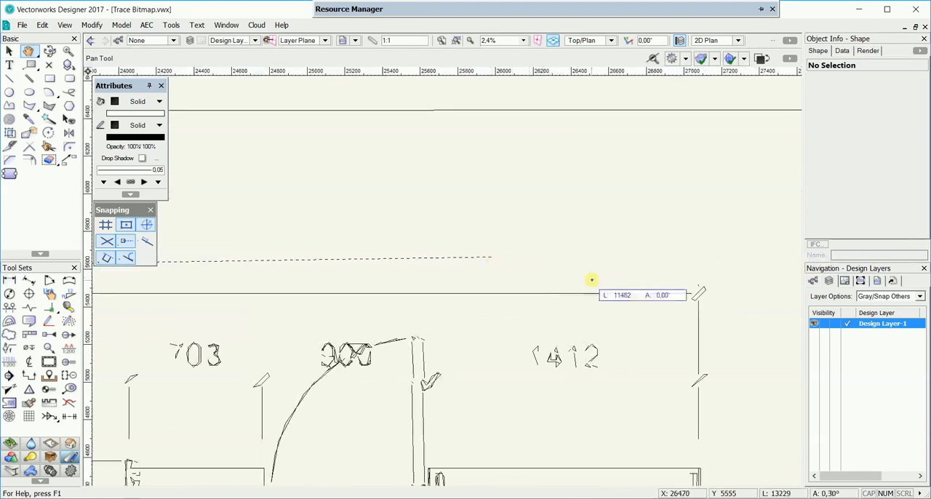
left_click(696, 293)
scroll(509, 247, "down", 3)
middle_click_drag(396, 240, 727, 234)
scroll(478, 228, "up", 3)
scroll(466, 275, "up", 5)
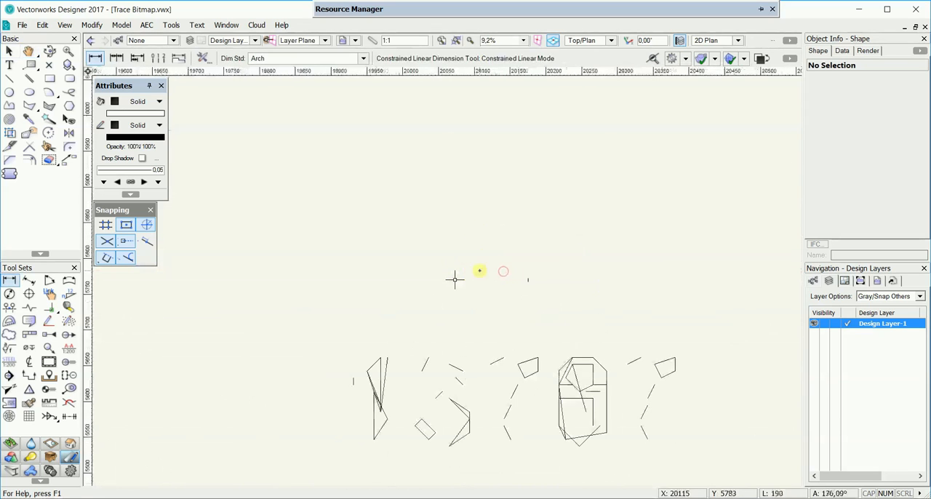
left_click(541, 285)
Step: Inspect the value of the check dimension above the plan and remove that dimension
scroll(541, 285, "down", 2)
mouse_move(632, 326)
middle_mouse_down()
mouse_move(521, 278)
mouse_move(524, 254)
middle_mouse_up()
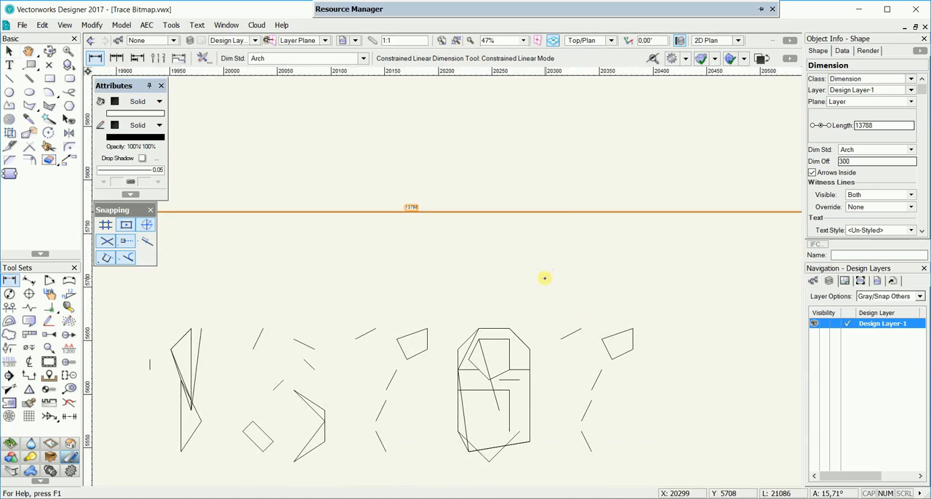
key("Escape")
scroll(542, 277, "down", 6)
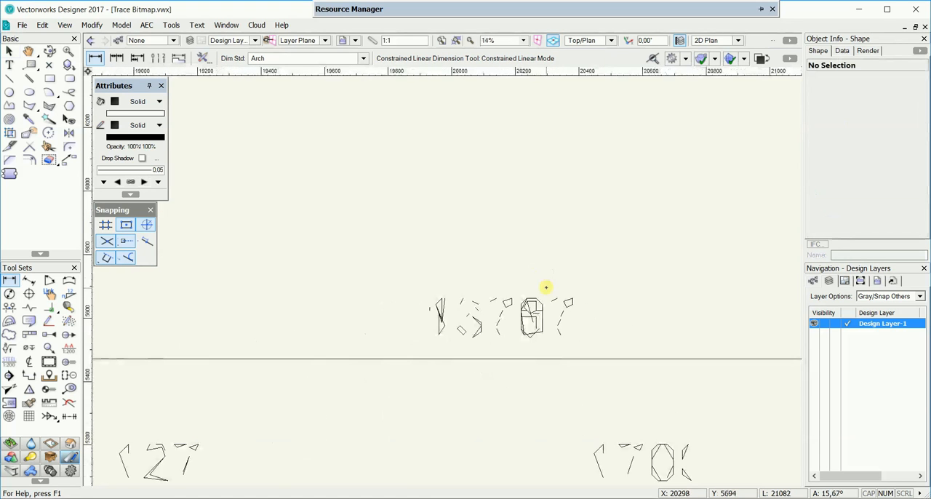
scroll(553, 297, "down", 3)
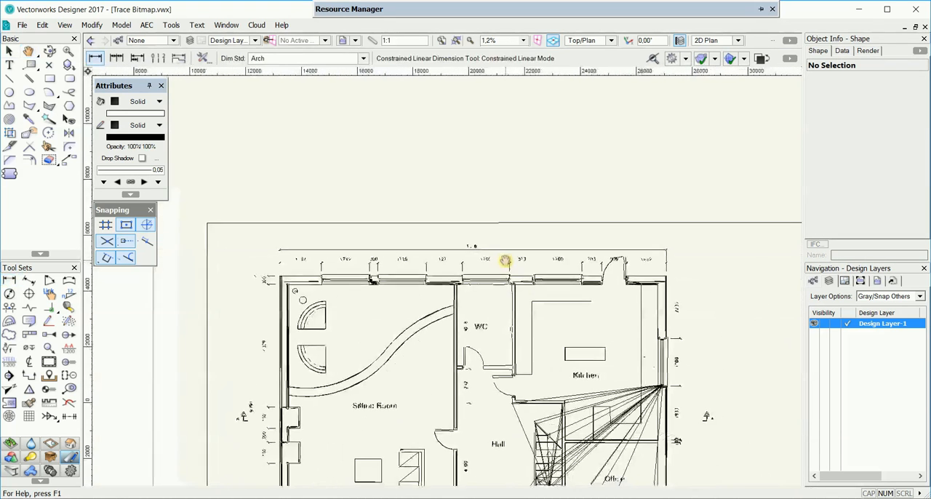
Step: Select the traced floor plan group and move it onto a new design layer
middle_click_drag(505, 270, 457, 239)
scroll(407, 255, "down", 2)
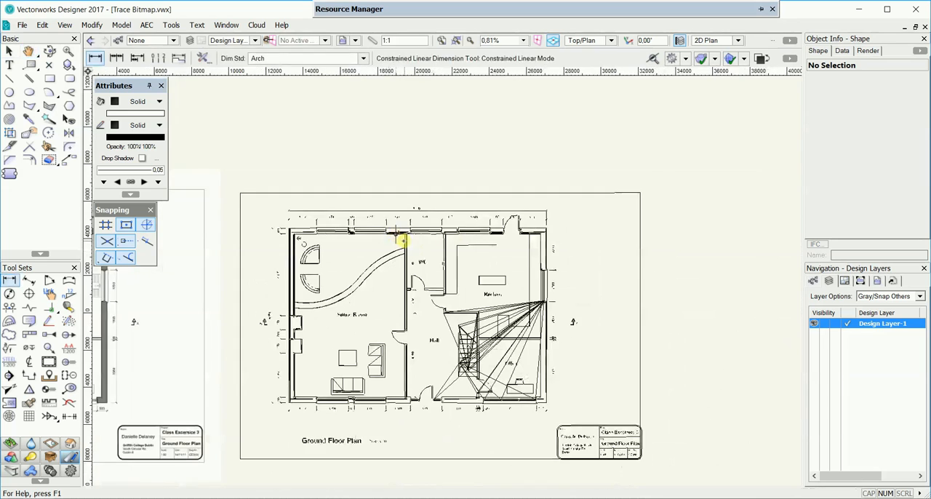
middle_click_drag(400, 245, 390, 228)
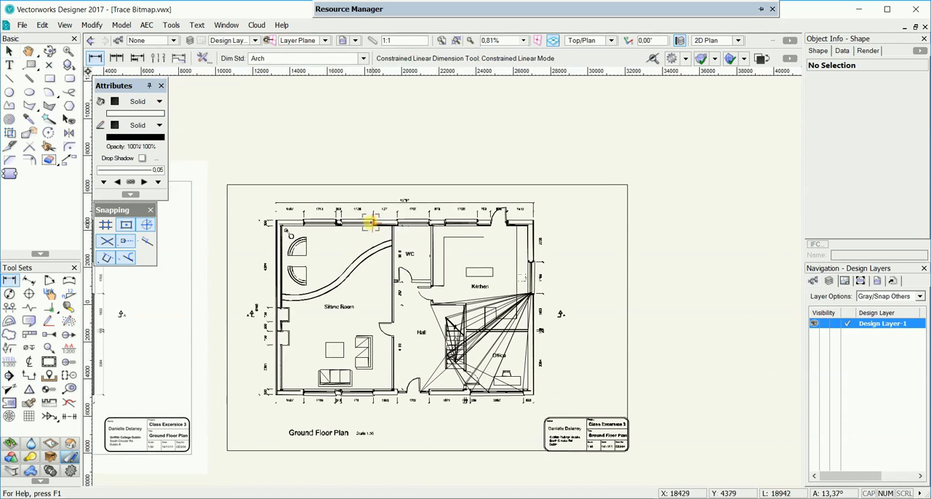
left_click(369, 222)
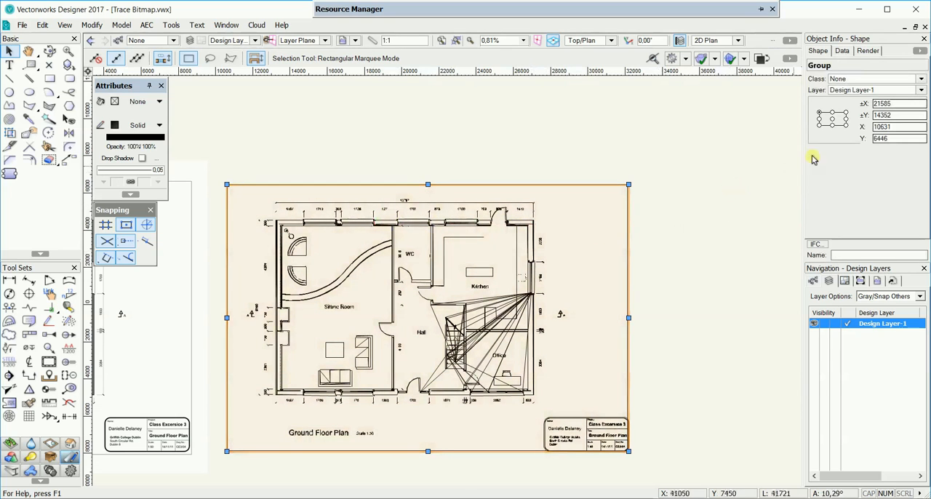
left_click(871, 89)
left_click(866, 102)
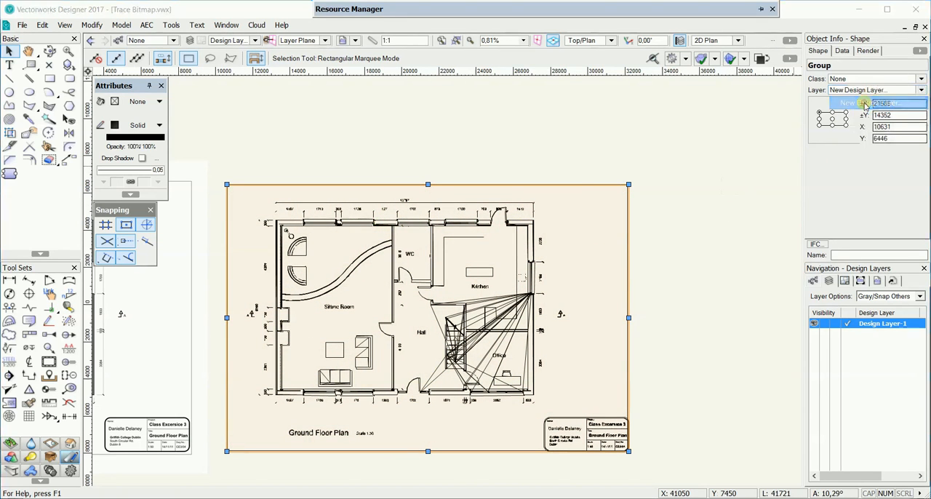
left_click(488, 394)
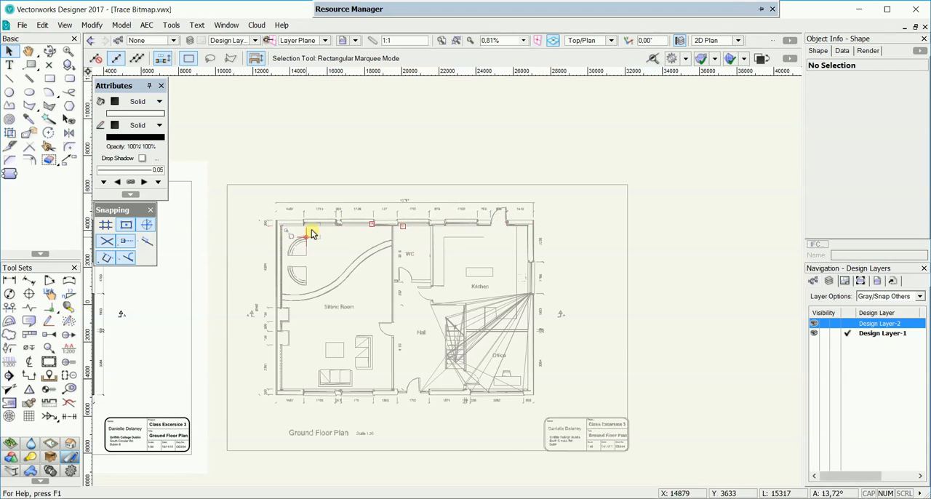
Step: Activate the Wall tool from the Building Shell tool set and set the overall wall thickness to 300
scroll(307, 231, "up", 2)
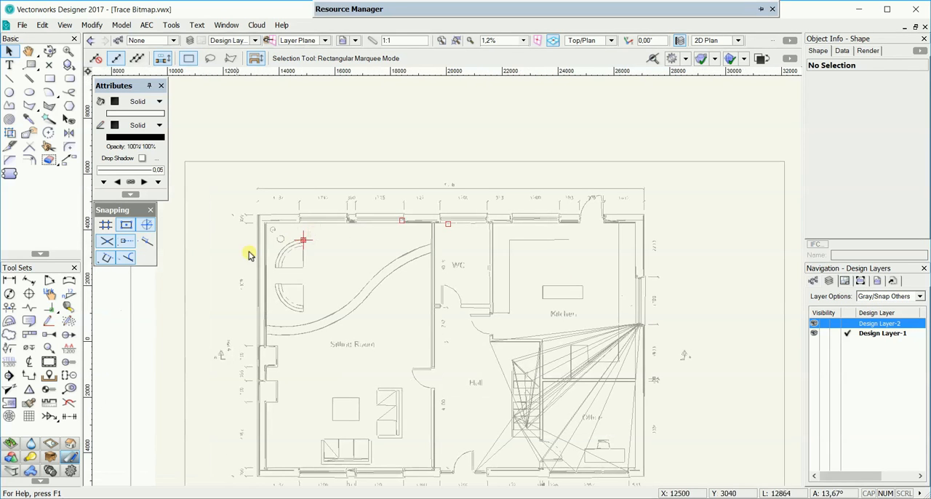
left_click(71, 443)
scroll(201, 298, "up", 2)
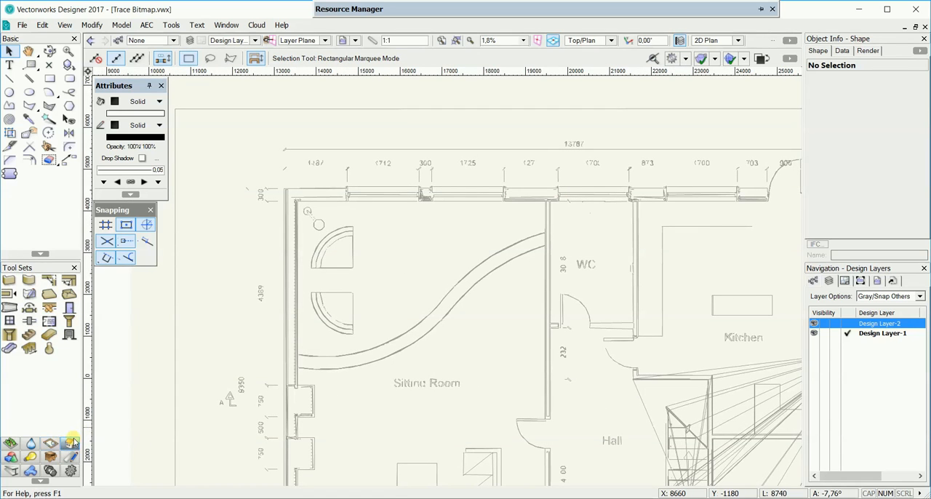
left_click(13, 283)
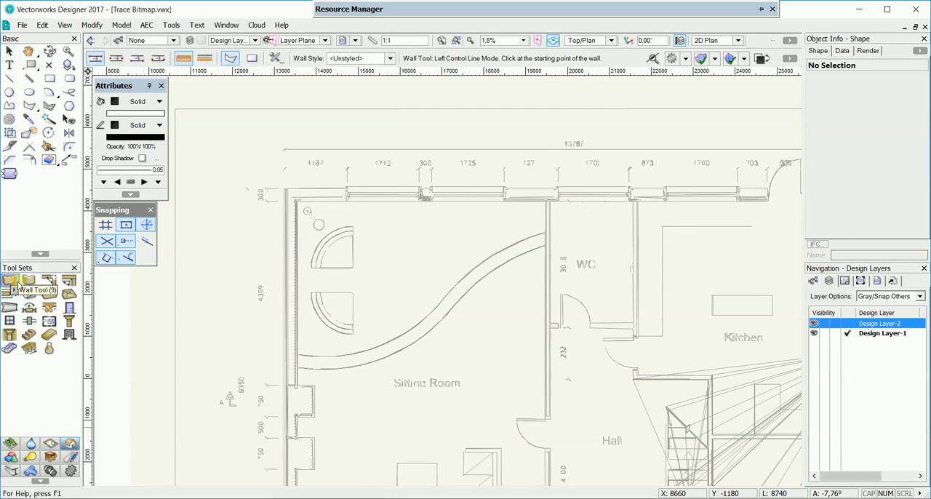
scroll(256, 187, "up", 3)
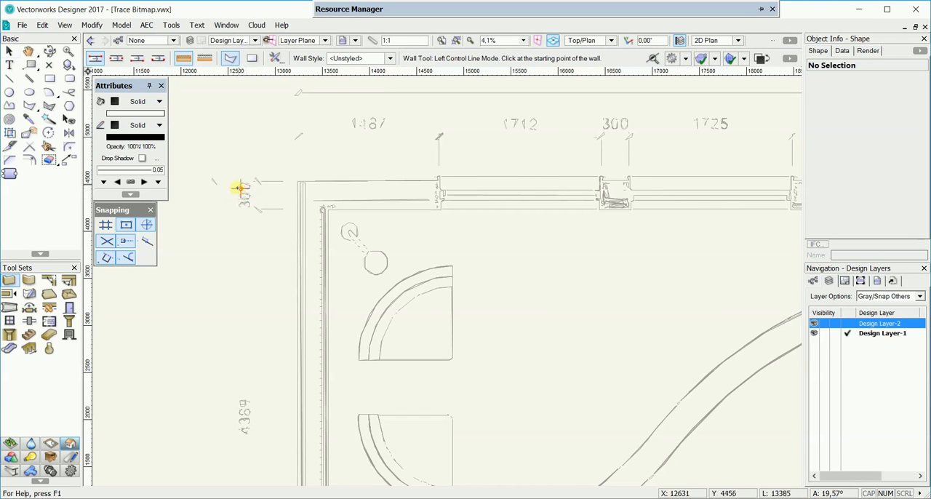
left_click(276, 59)
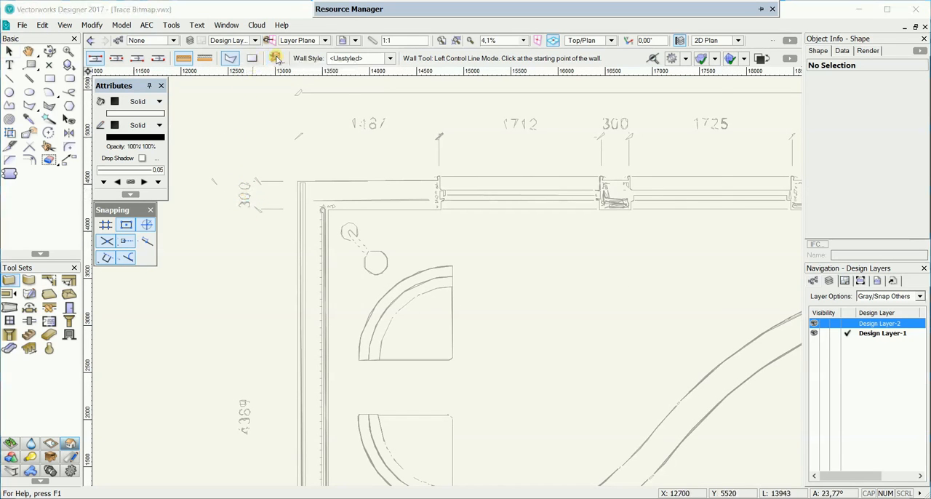
double_click(299, 178)
type("300")
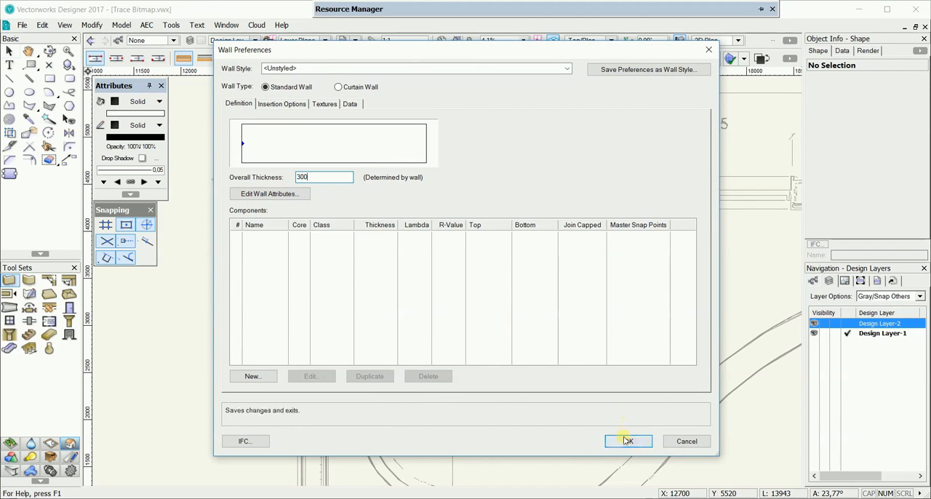
left_click(626, 441)
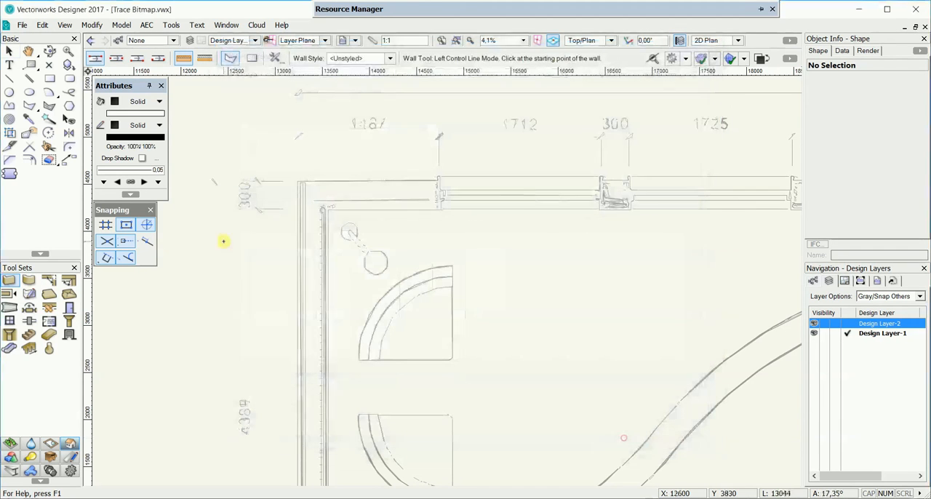
Step: Draw the four exterior walls as a closed rectangle through the outer corners of the traced floor plan
left_click(297, 179)
scroll(401, 192, "down", 2)
middle_click_drag(729, 190, 488, 176)
scroll(669, 175, "up", 2)
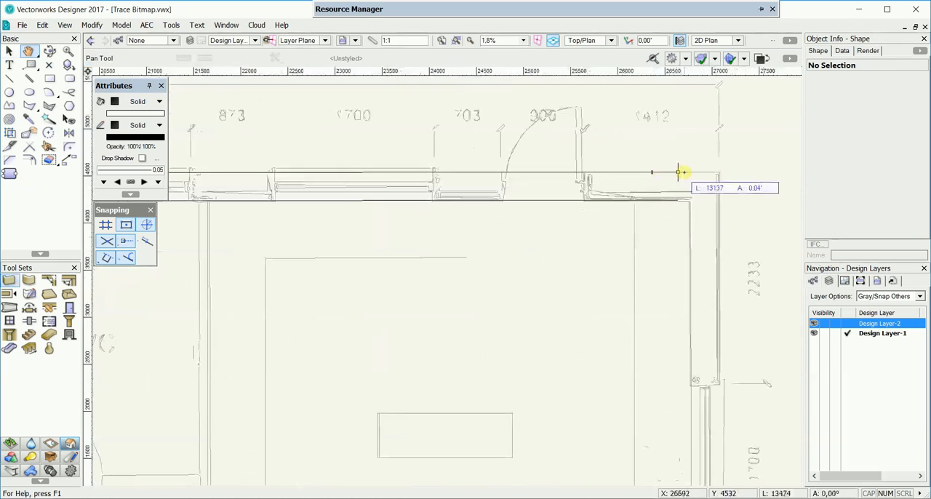
left_click(721, 173)
scroll(731, 258, "down", 2)
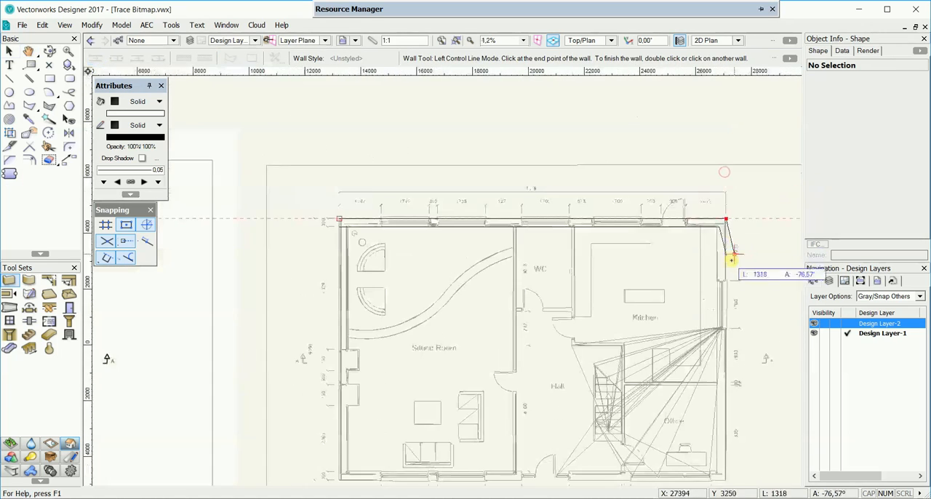
middle_click_drag(731, 259, 715, 206)
left_click(706, 370)
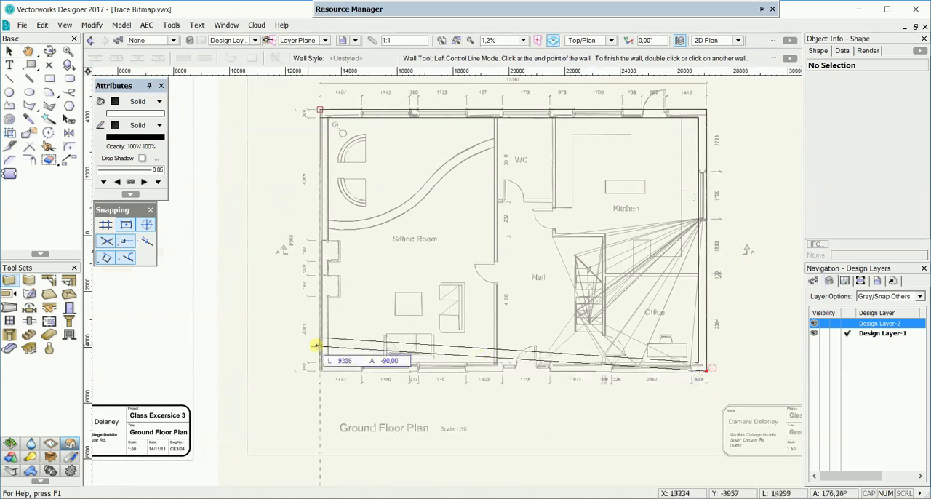
left_click(319, 369)
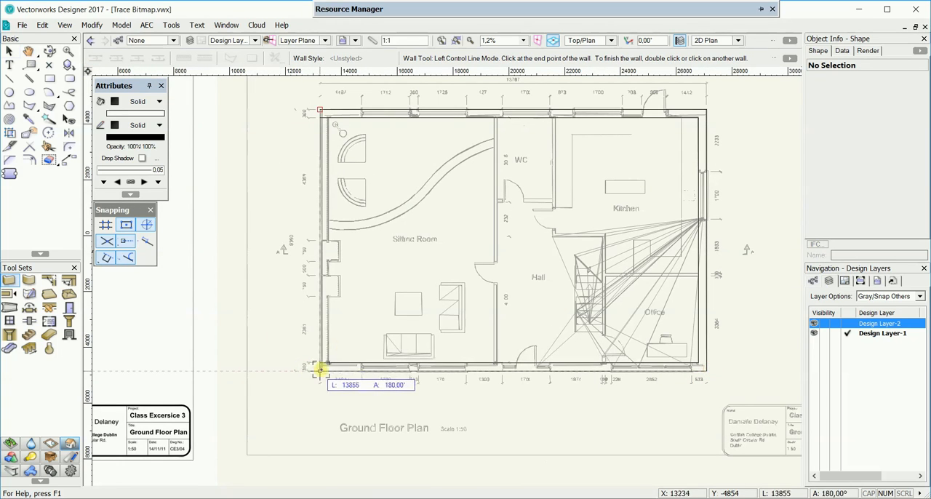
left_click(320, 114)
Step: Deselect the exterior walls and set the overall thickness for new unstyled walls to 120
scroll(547, 122, "up", 2)
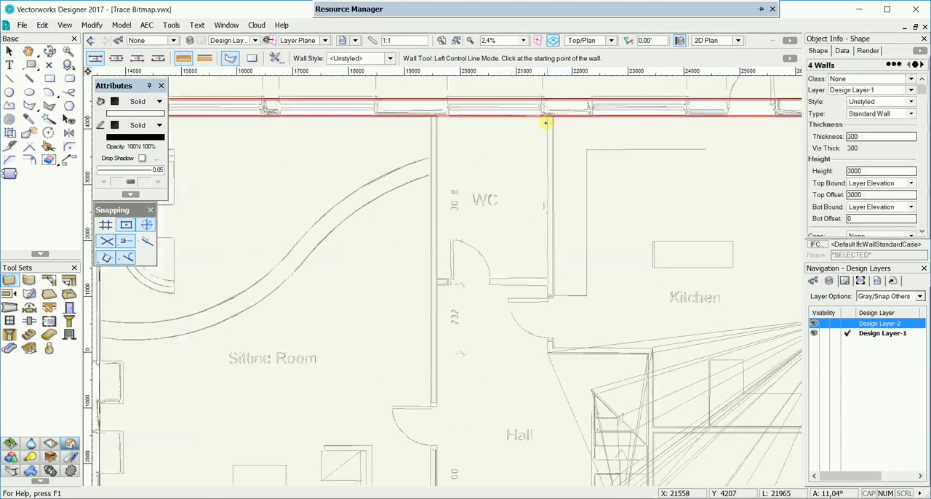
middle_click_drag(519, 140, 489, 119)
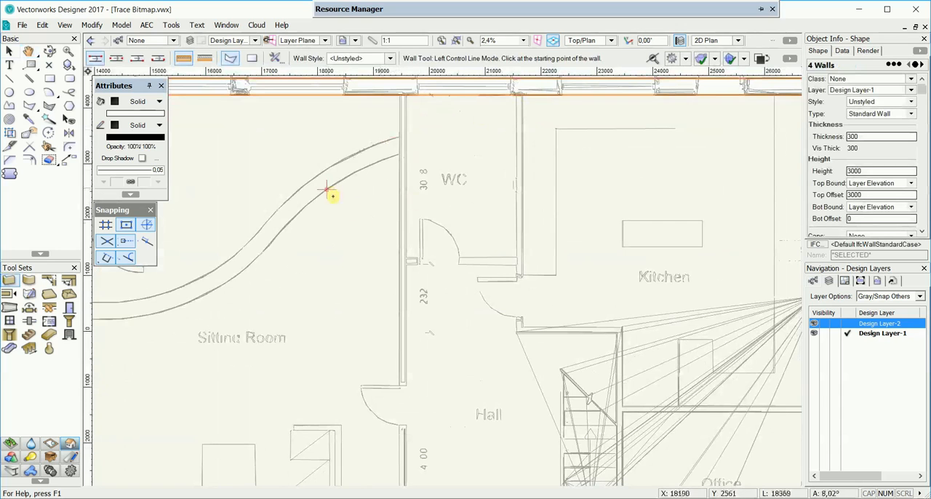
key("Escape")
middle_click_drag(393, 123, 378, 233)
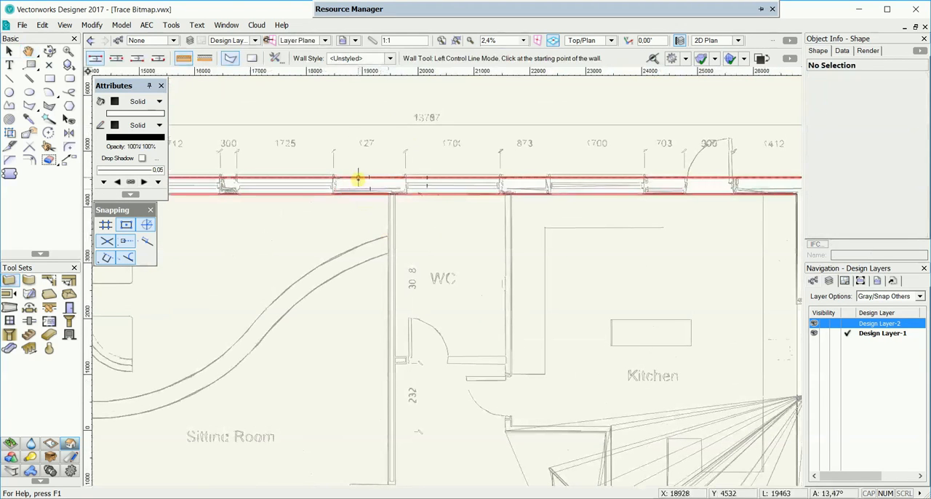
left_click(278, 59)
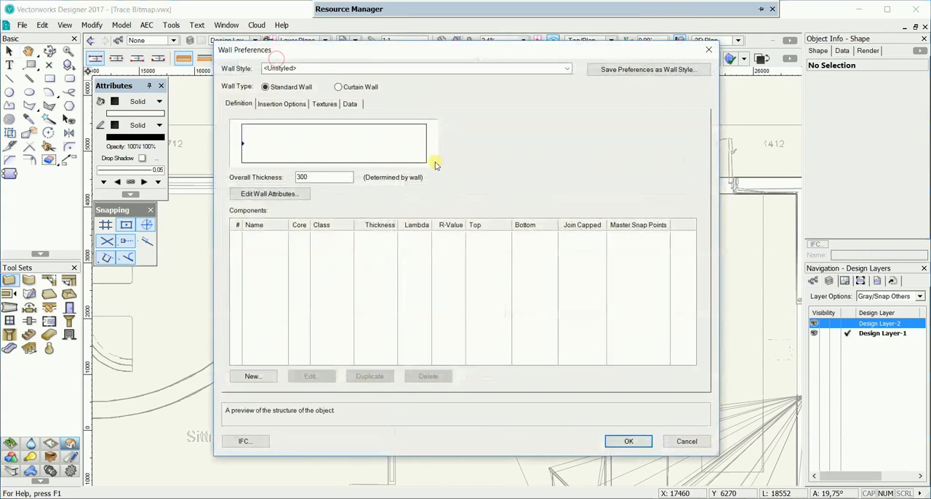
left_click_drag(332, 177, 277, 180)
type("120")
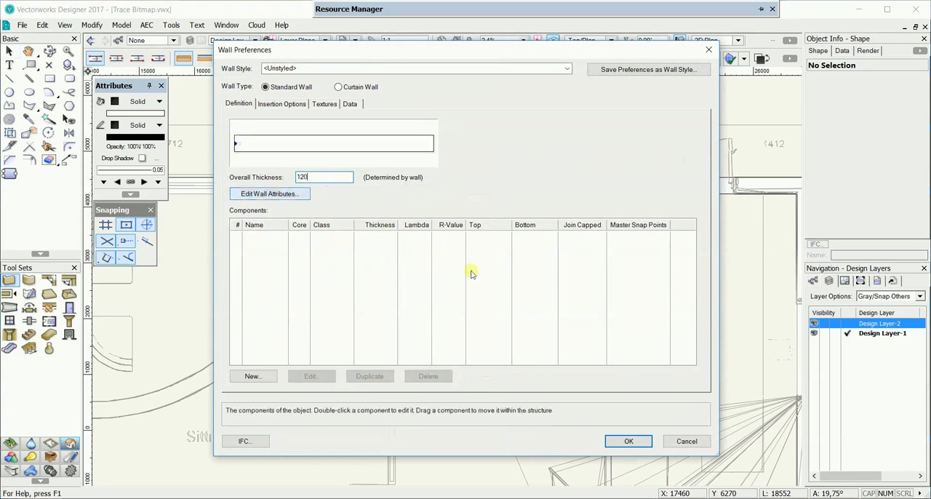
left_click(628, 441)
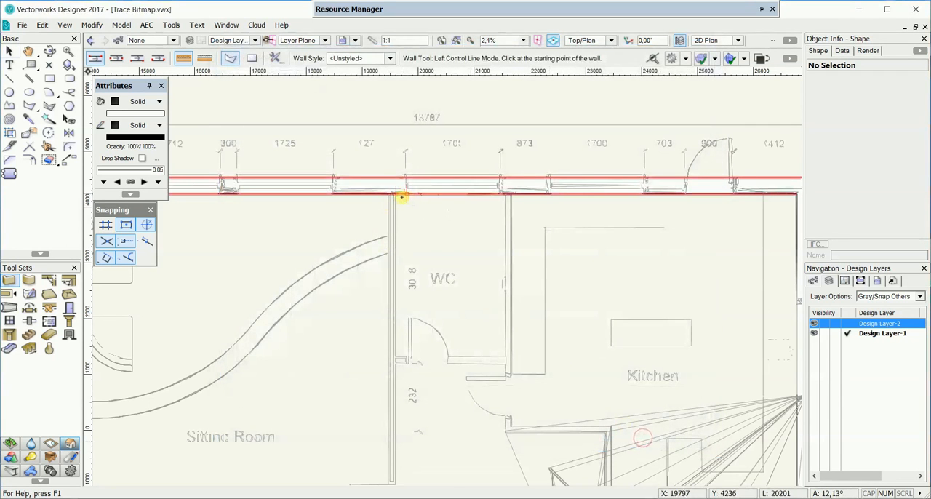
Step: Draw the interior wall separating the Sitting Room from the WC and Hall, spanning between the upper and lower exterior walls
left_click(394, 195)
scroll(393, 265, "down", 1)
middle_click_drag(399, 374, 382, 162)
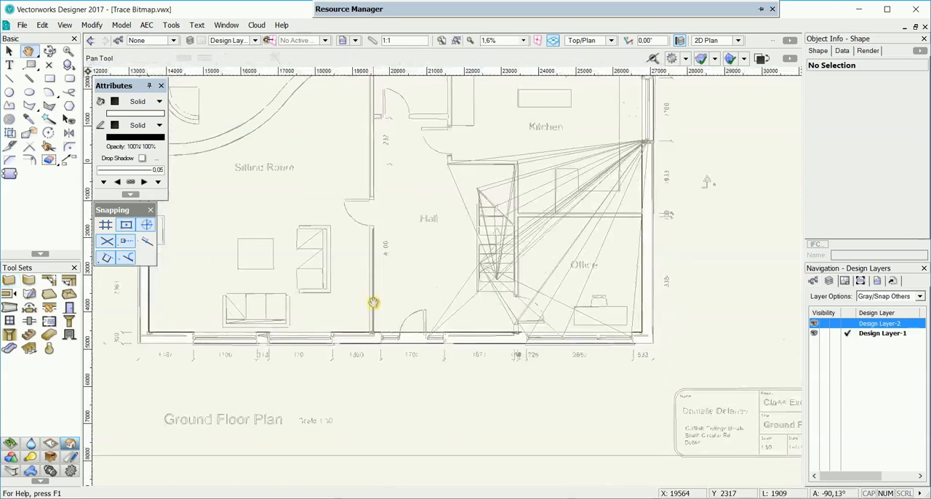
left_click(375, 333)
Step: Draw the interior wall between the WC and Kitchen, from the upper exterior wall down to the Kitchen's lower corner beside the Hall
middle_click_drag(449, 225, 413, 357)
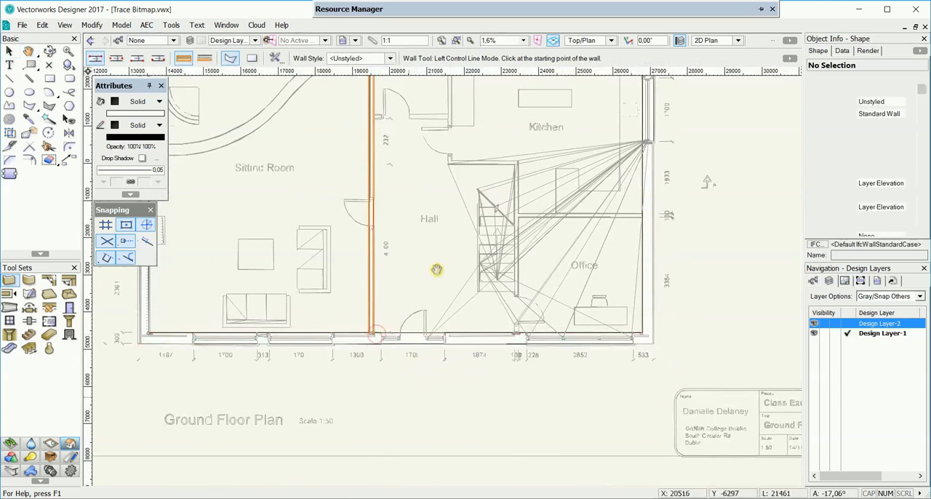
middle_click_drag(445, 159, 435, 283)
scroll(412, 268, "up", 3)
left_click(394, 254)
scroll(417, 323, "down", 2)
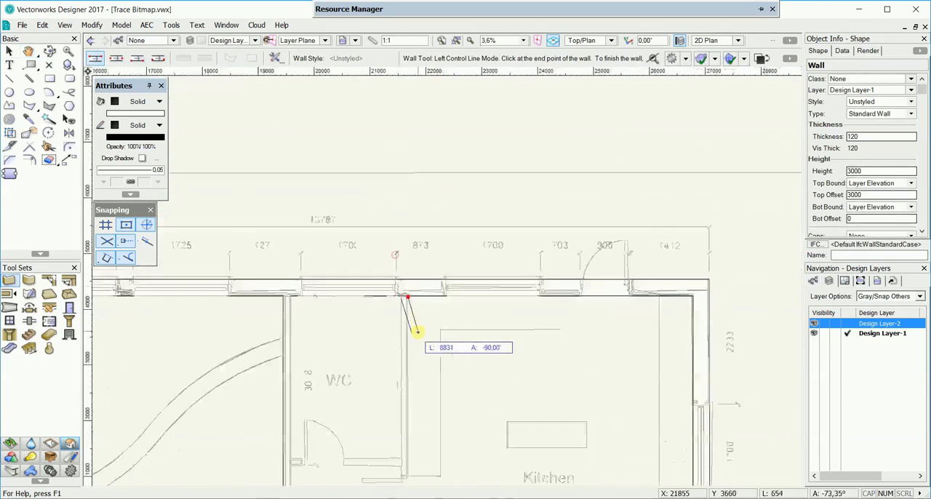
middle_click_drag(406, 354, 378, 231)
middle_click_drag(440, 404, 362, 405)
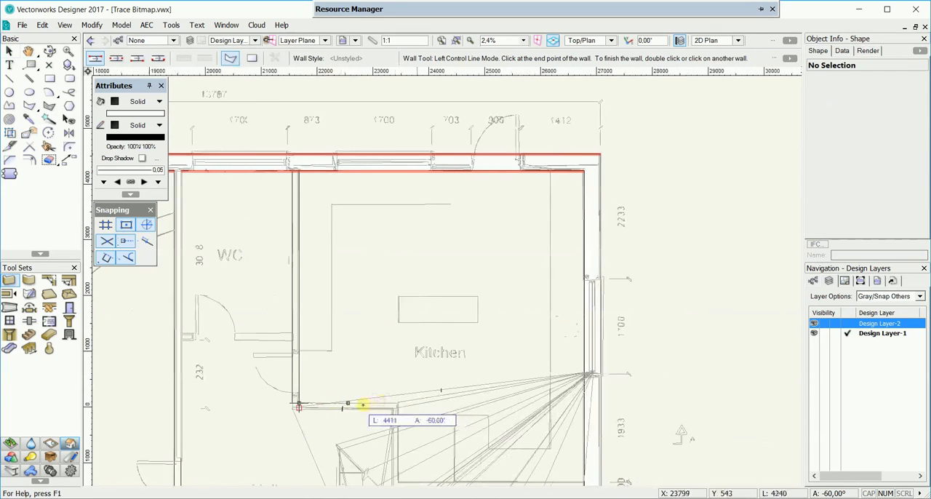
left_click(296, 404)
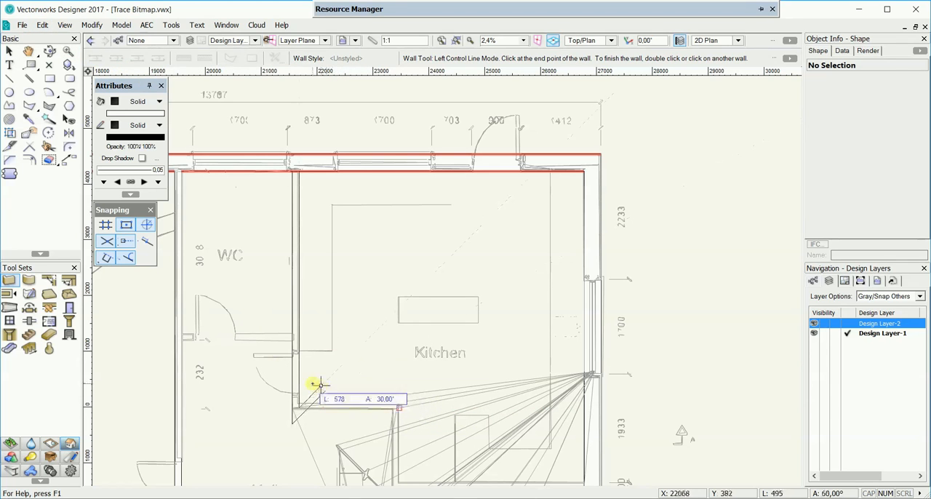
key("BackSpace")
left_click(298, 404)
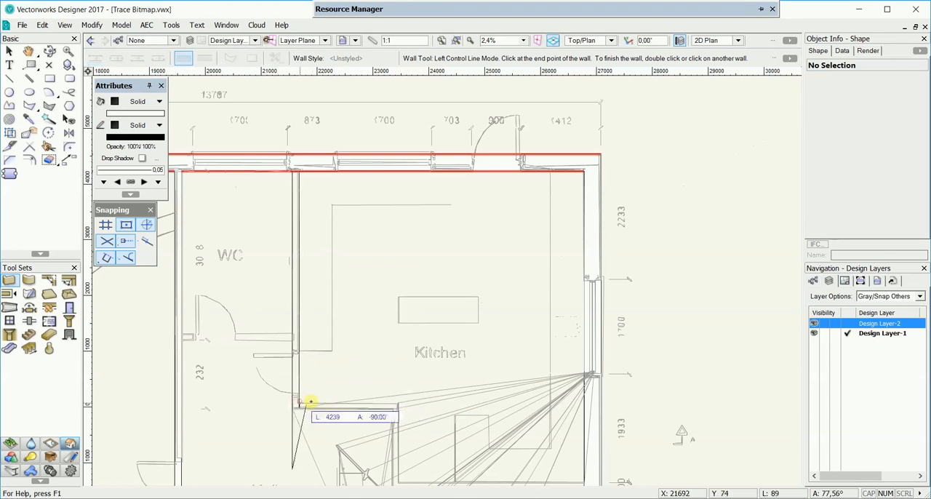
Step: Continue the wall along the Kitchen's lower edge and down beside the stairs, ending it at the lower exterior wall
left_click(395, 407)
scroll(396, 409, "down", 3)
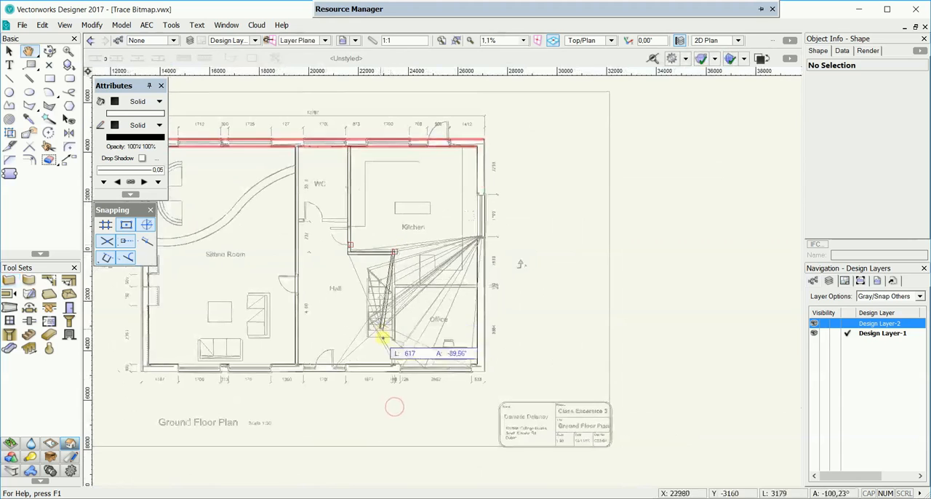
double_click(393, 362)
Step: Draw the interior wall between the Kitchen and Office across to the exterior wall, using Right Control Line Mode
scroll(395, 297, "up", 5)
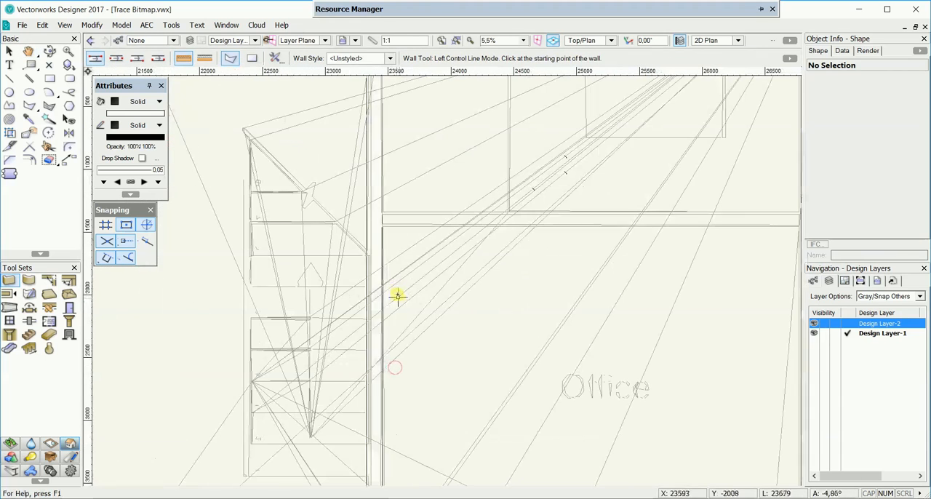
left_click(382, 228)
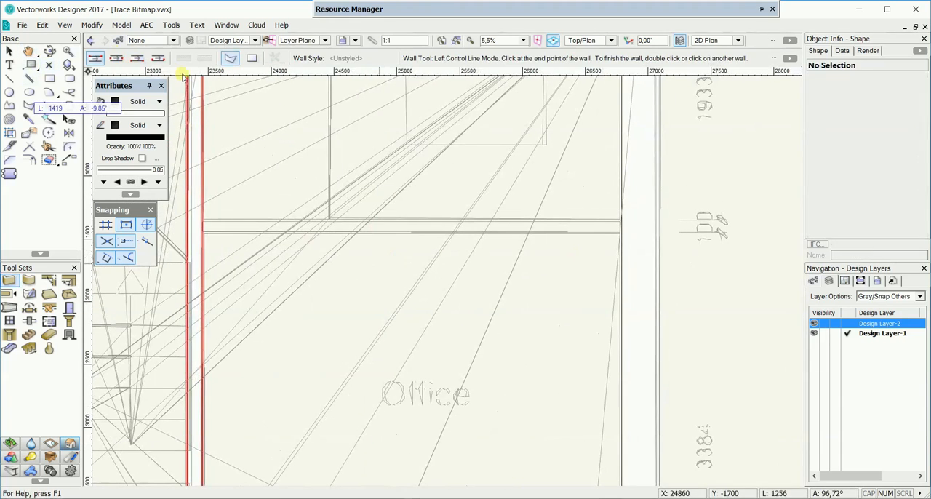
left_click(137, 58)
left_click(638, 233)
Step: Draw the interior wall between the WC and Hall, spanning the two existing interior walls along the traced line
scroll(637, 235, "down", 3)
middle_click_drag(363, 131, 548, 233)
scroll(539, 213, "up", 2)
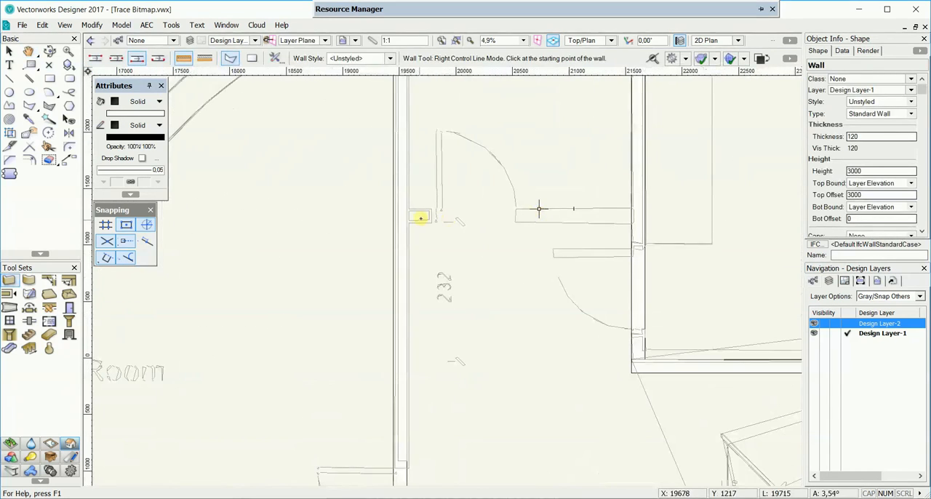
left_click(409, 223)
left_click(632, 225)
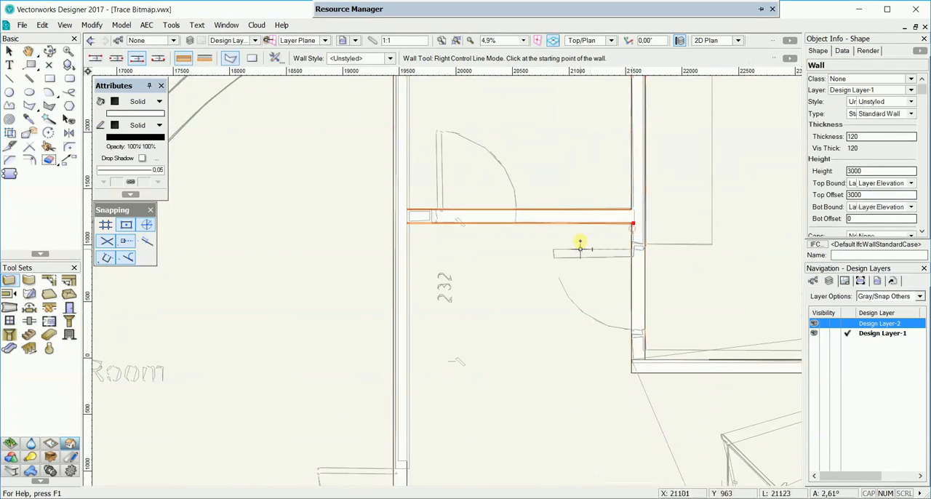
Step: Hide the traced floor plan by making Design Layer-2 invisible, leaving only the modelled walls
scroll(579, 245, "down", 3)
middle_click_drag(598, 269, 479, 245)
scroll(546, 275, "down", 1)
middle_click_drag(545, 274, 517, 278)
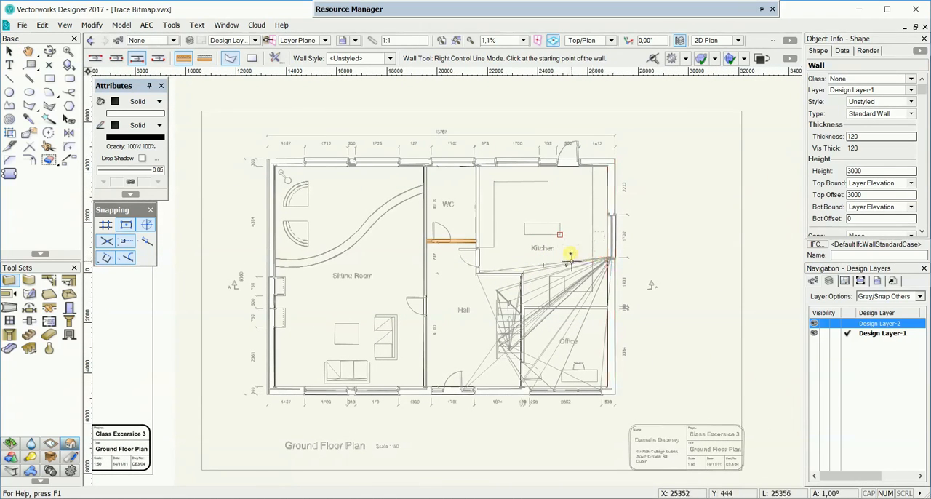
left_click(826, 324)
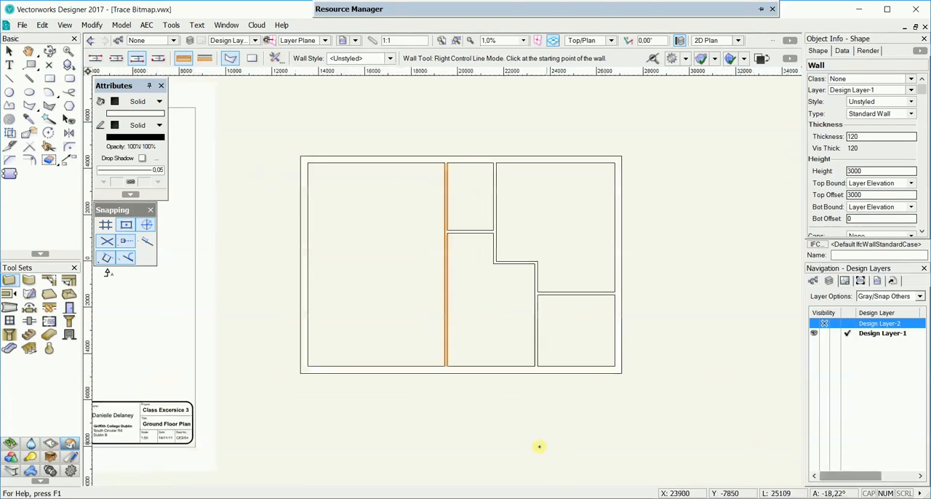
Step: Import the image file photo.jpg into an empty area of the drawing with PNG compression
mouse_move(539, 446)
middle_mouse_down()
mouse_move(551, 390)
mouse_move(621, 241)
mouse_move(564, 224)
mouse_move(577, 109)
middle_mouse_up()
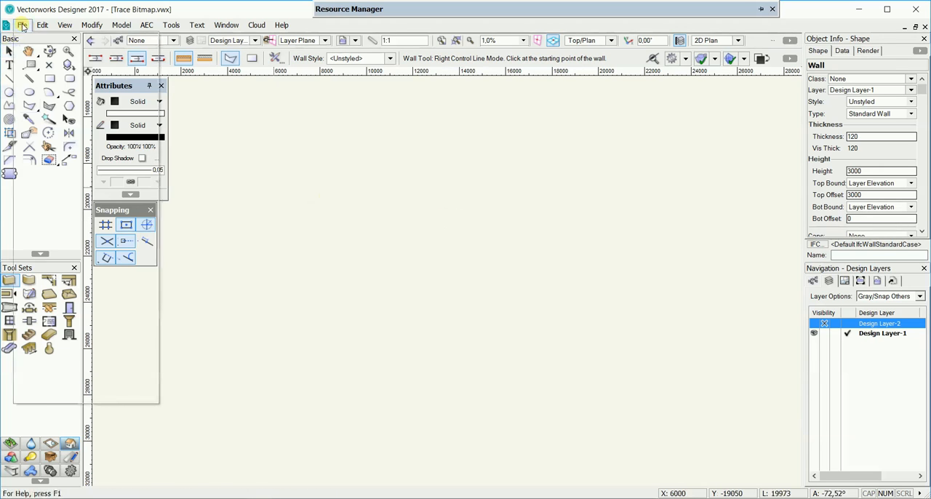
left_click(22, 25)
mouse_move(74, 291)
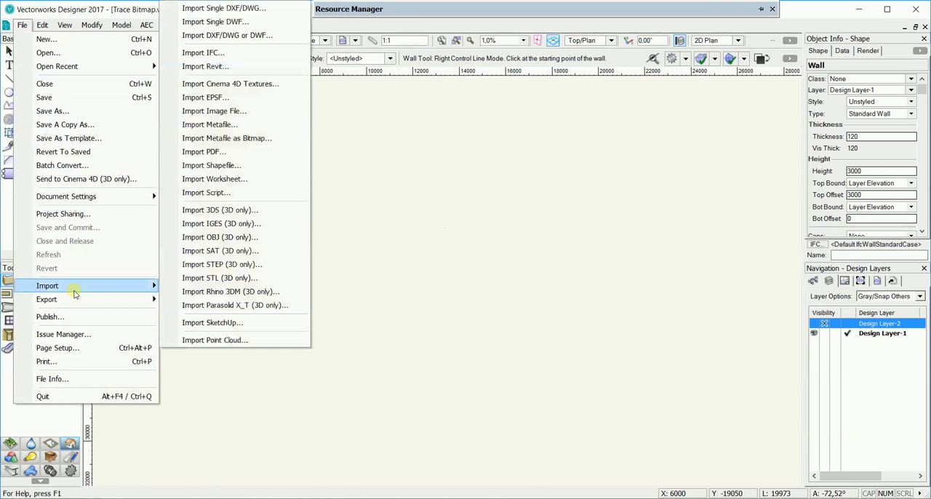
left_click(208, 111)
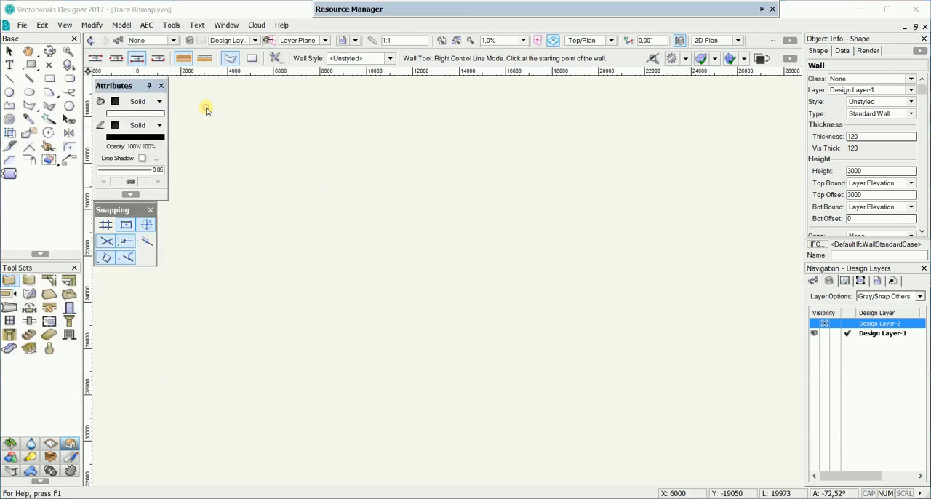
left_click(363, 133)
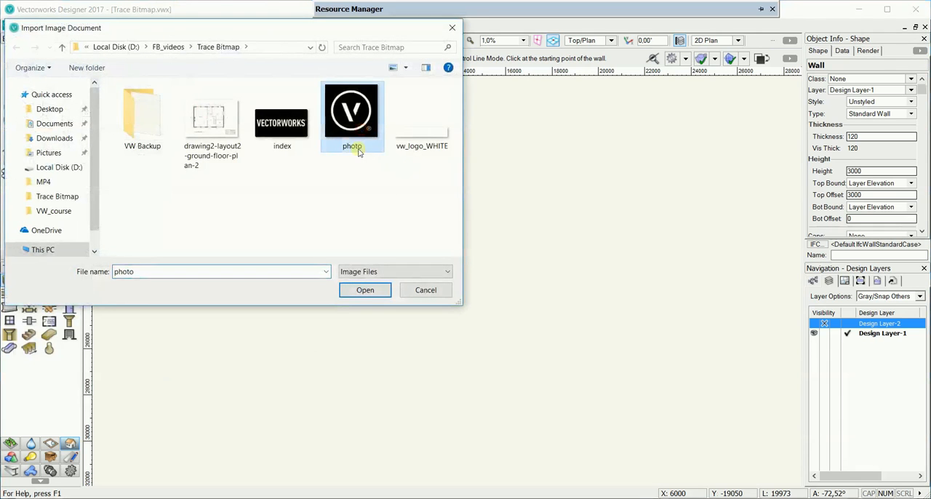
left_click(366, 289)
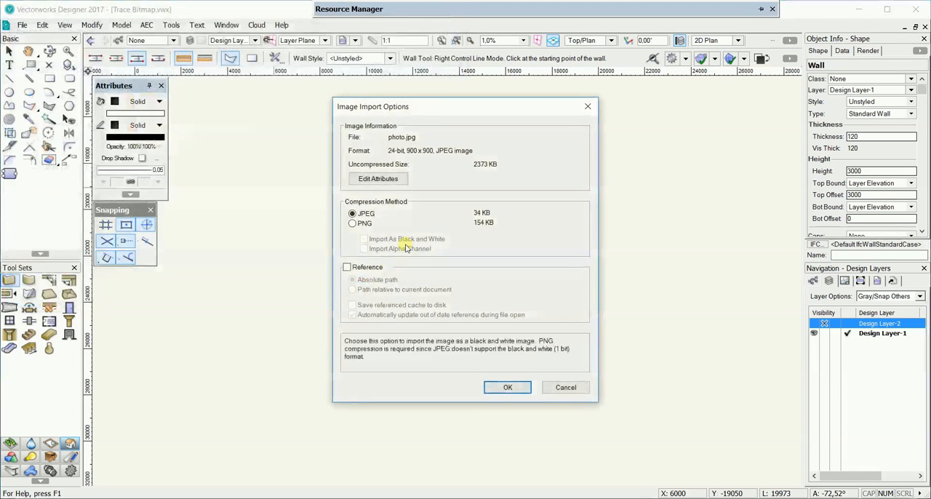
left_click(362, 223)
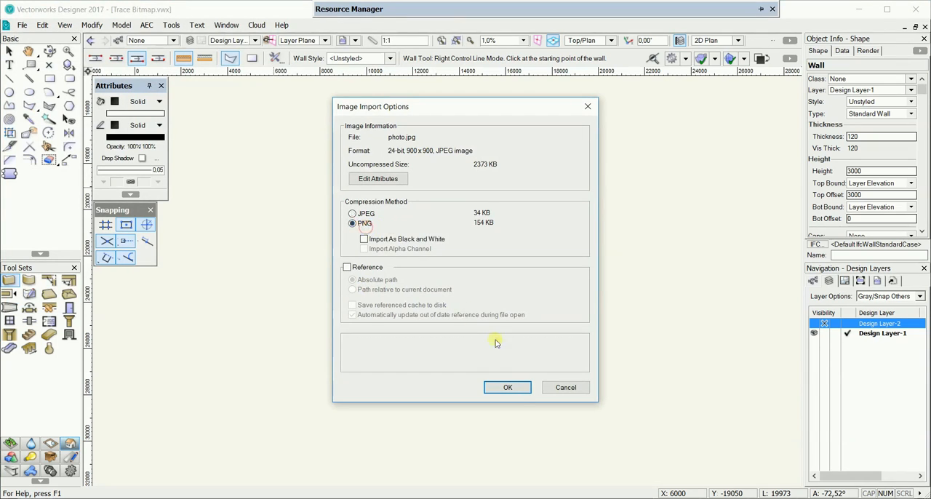
left_click(507, 386)
Step: Trace the logo bitmap with a 4-pixel thin line threshold and Med collinearity sensitivity, and move the traced group beside the image
scroll(588, 115, "up", 5)
middle_click_drag(587, 111, 572, 372)
scroll(534, 335, "up", 3)
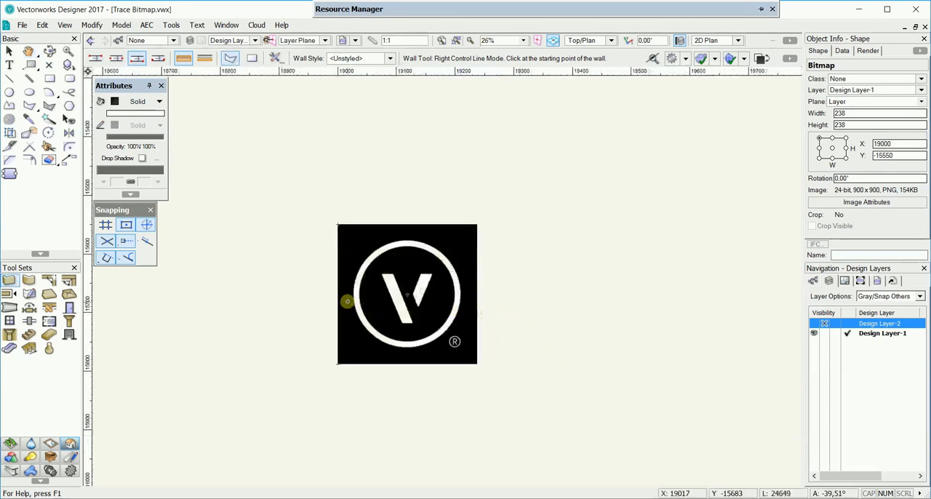
key("x")
left_click(365, 296)
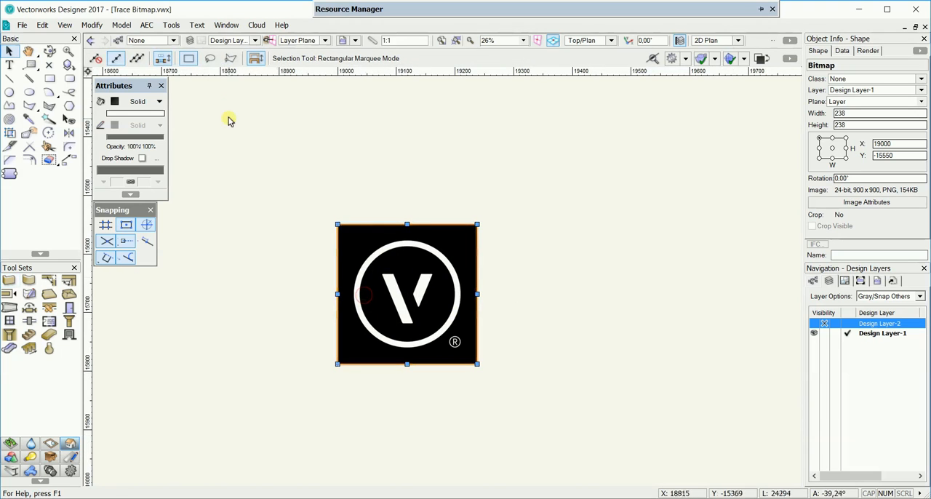
left_click(92, 26)
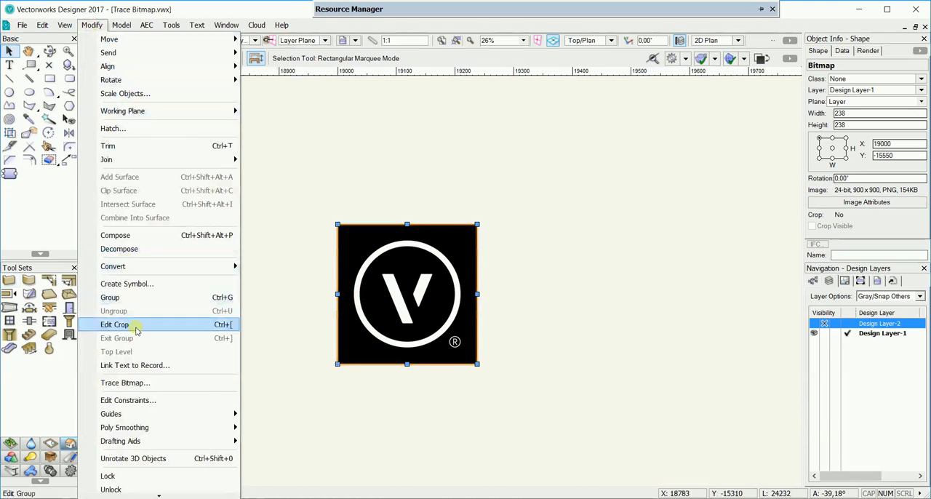
left_click(146, 385)
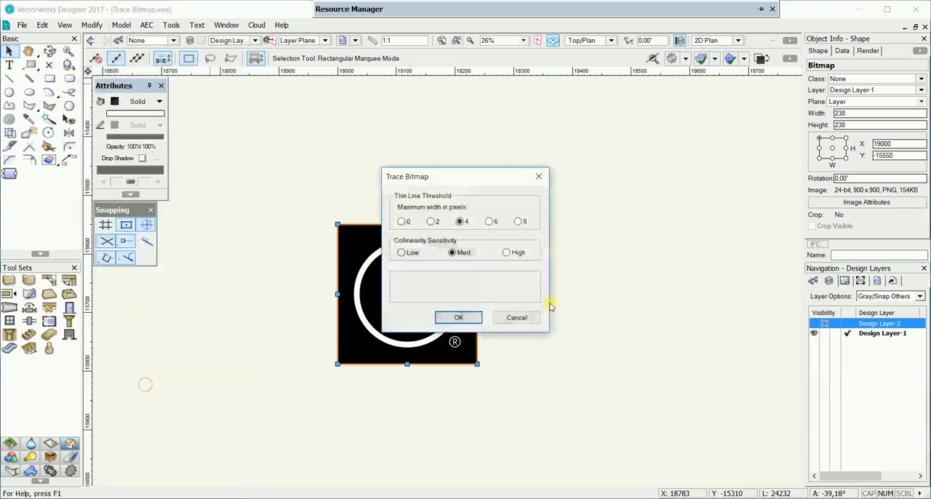
left_click(456, 317)
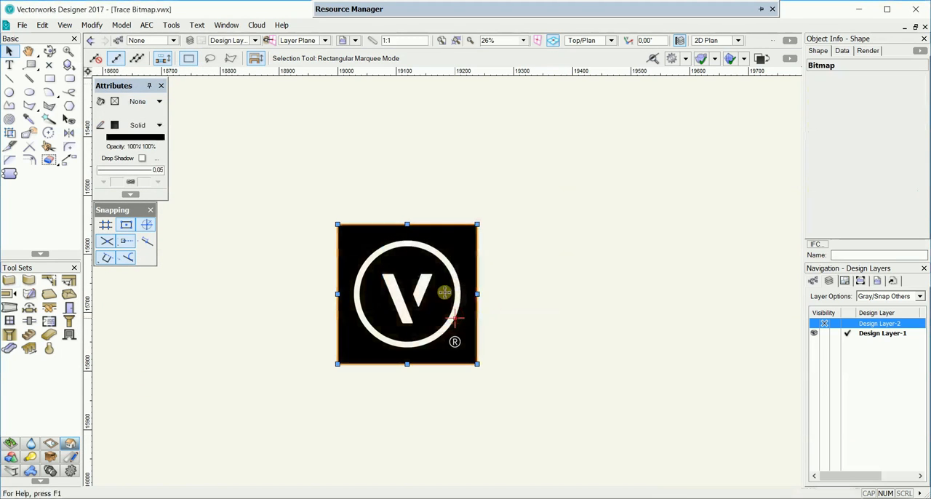
left_click_drag(412, 294, 585, 291)
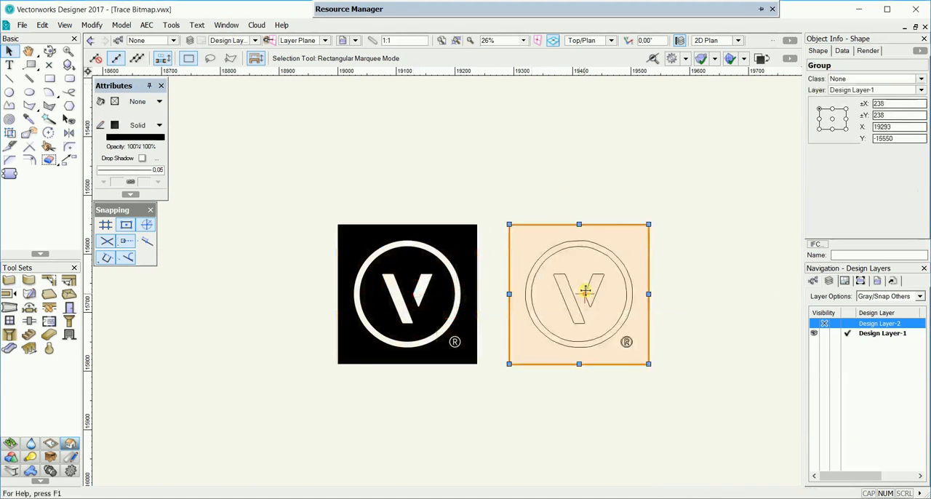
Step: Open the traced logo group for editing and delete the lines of the ® symbol
scroll(675, 303, "up", 1)
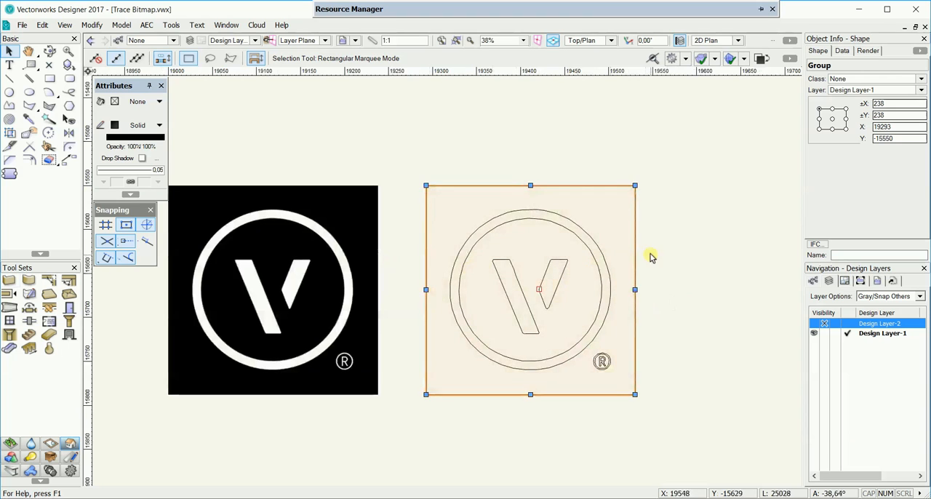
key("h")
left_click_drag(650, 256, 631, 248)
key("x")
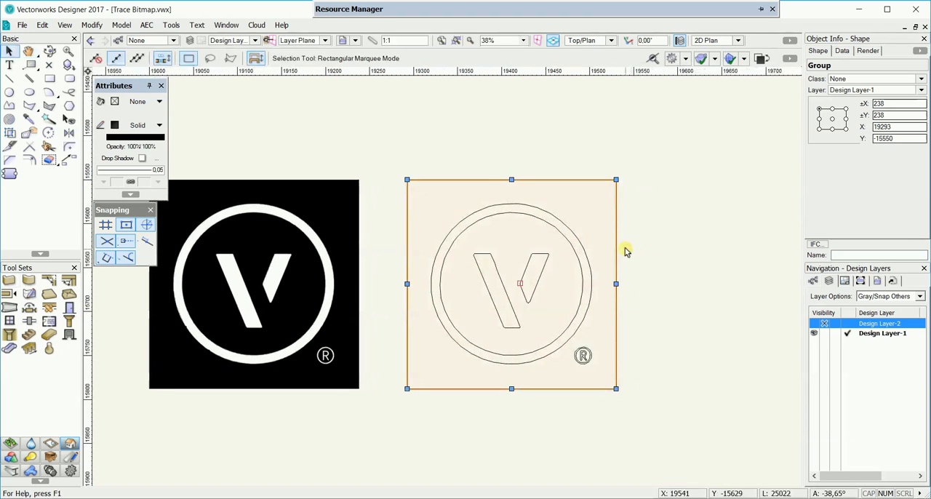
double_click(571, 228)
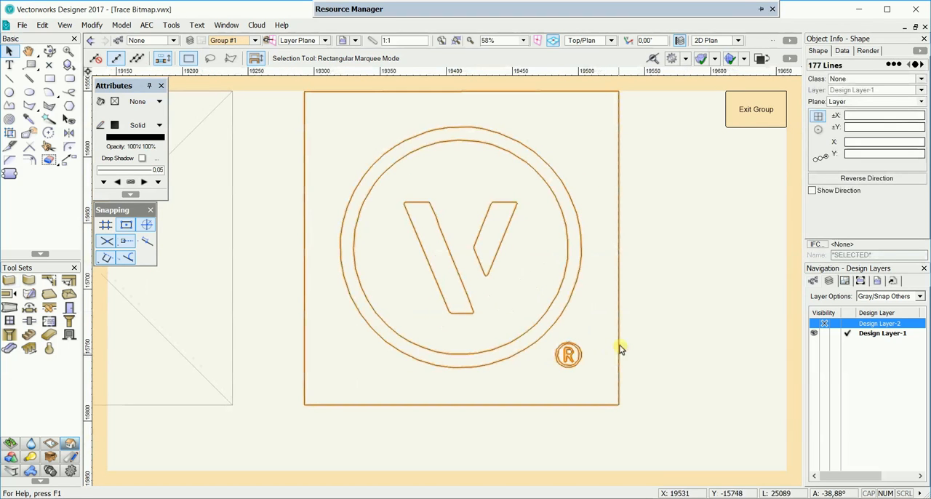
left_click_drag(650, 320, 560, 414)
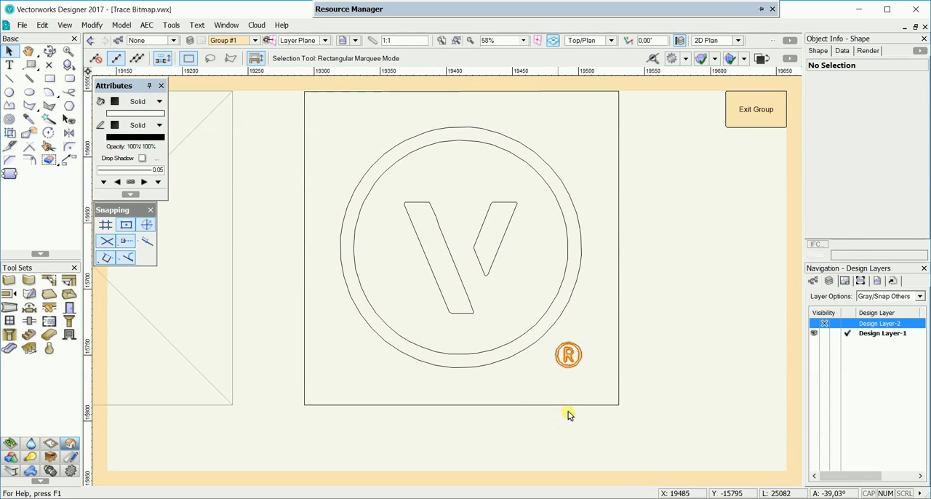
key("Delete")
Step: Delete the square frame lines surrounding the traced logo circle
left_click_drag(691, 363, 564, 423)
left_click_drag(647, 324, 596, 420)
middle_click_drag(472, 197, 487, 285)
left_click_drag(342, 154, 313, 206)
key("Delete")
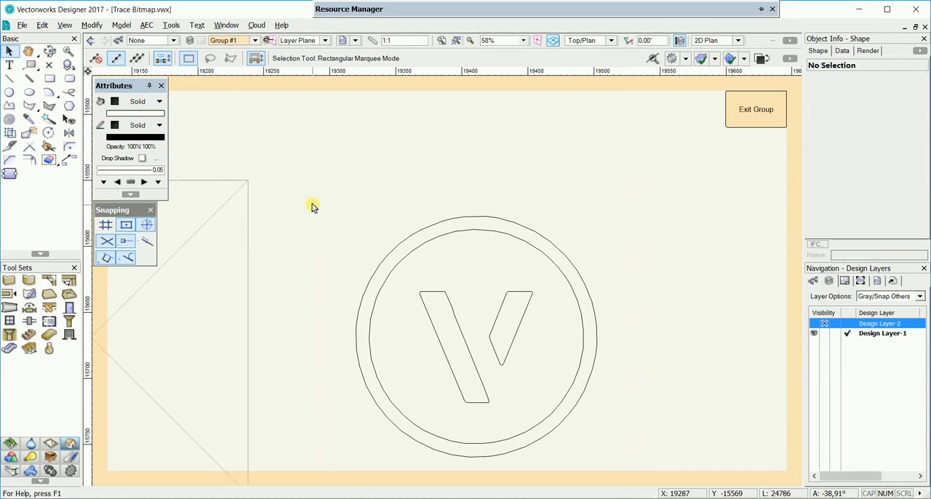
Step: Fill the two V strokes and the circular ring with closed shapes using the 2D Polygon tool's Inner Boundary Mode
mouse_move(472, 269)
middle_mouse_down()
mouse_move(458, 249)
mouse_move(448, 179)
middle_mouse_up()
scroll(458, 249, "up", 1)
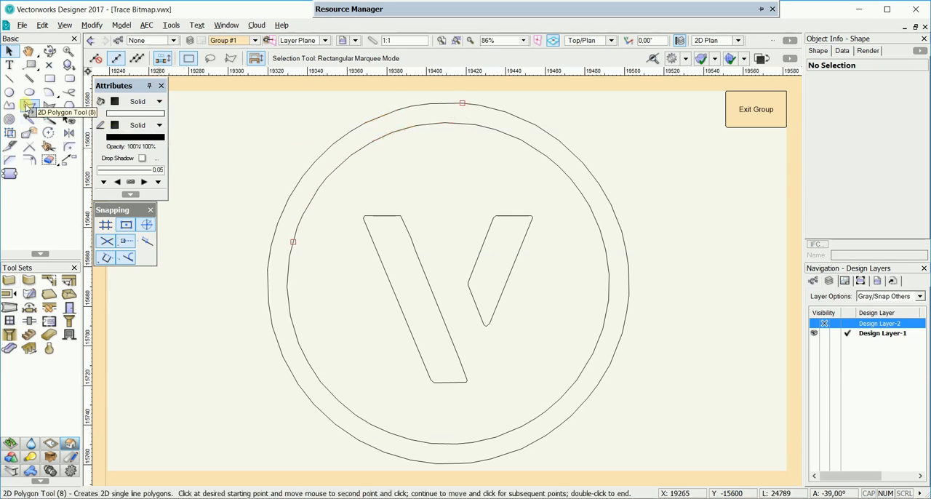
left_click(27, 107)
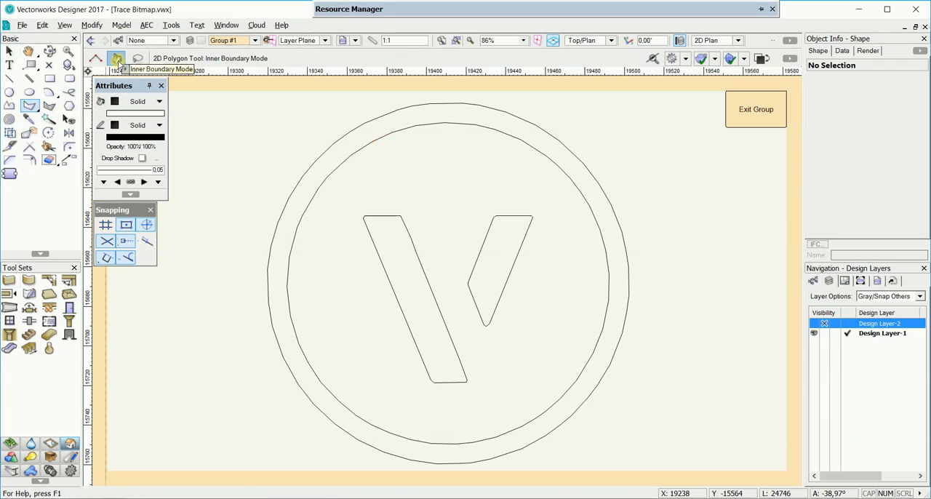
left_click(389, 233)
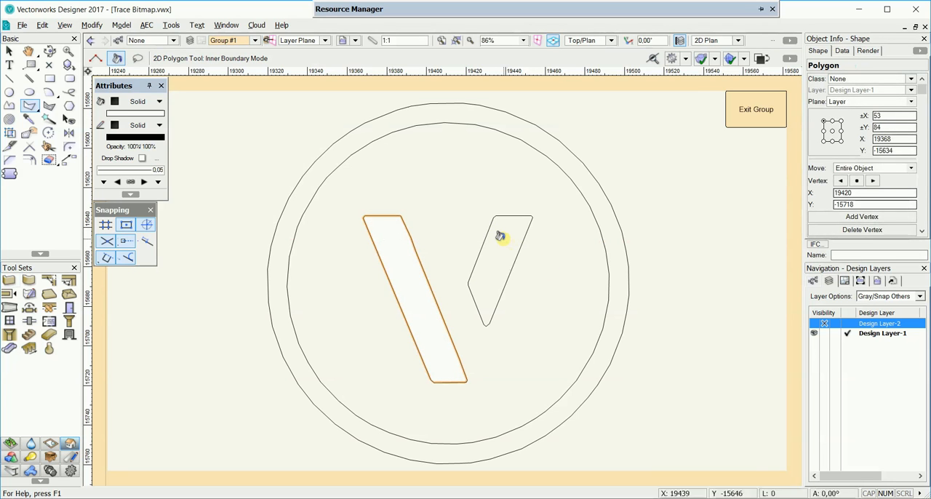
left_click(502, 237)
left_click(509, 123)
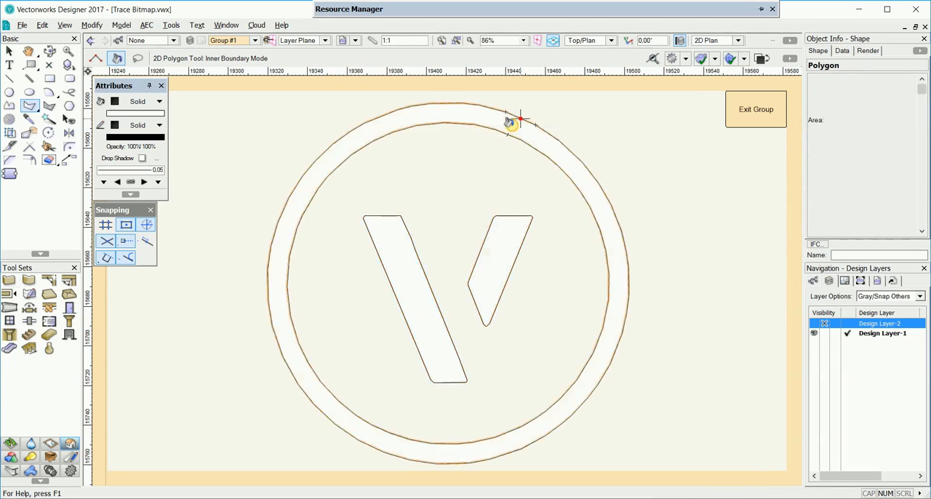
Step: Extrude the long stroke of the V by 50
key("x")
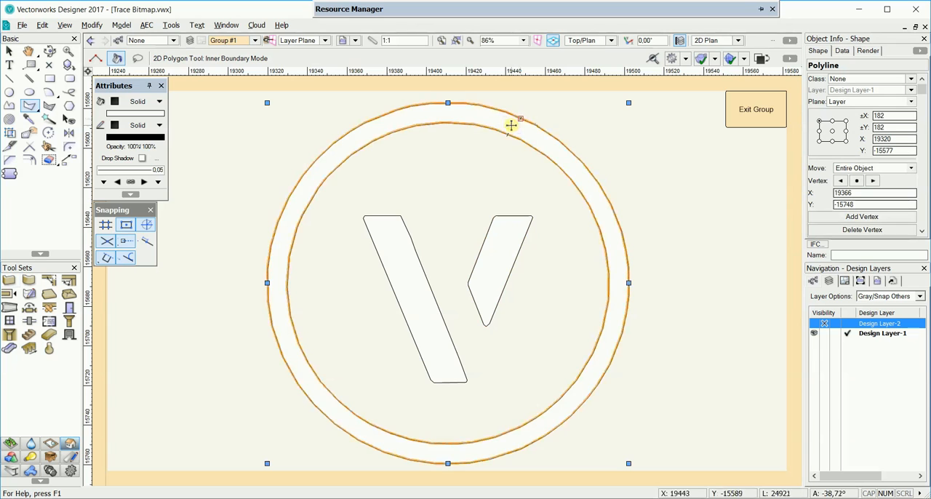
left_click(389, 245)
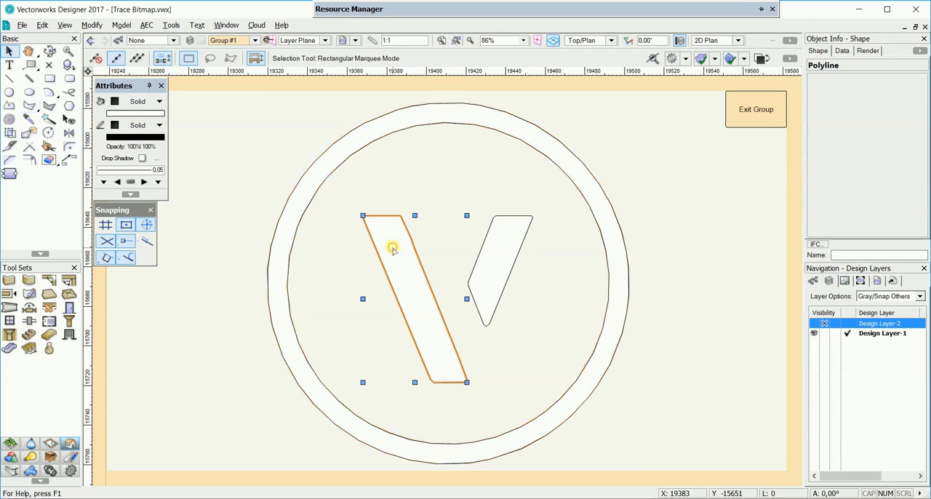
left_click(119, 26)
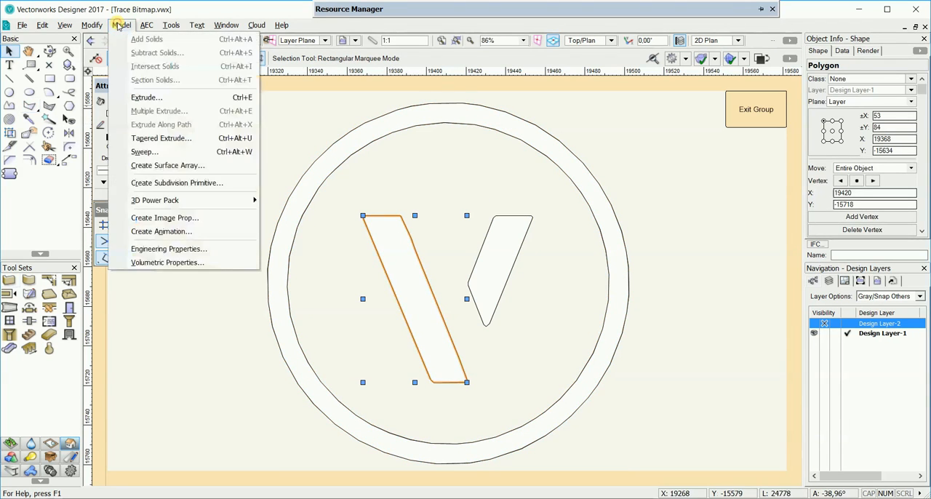
left_click(180, 98)
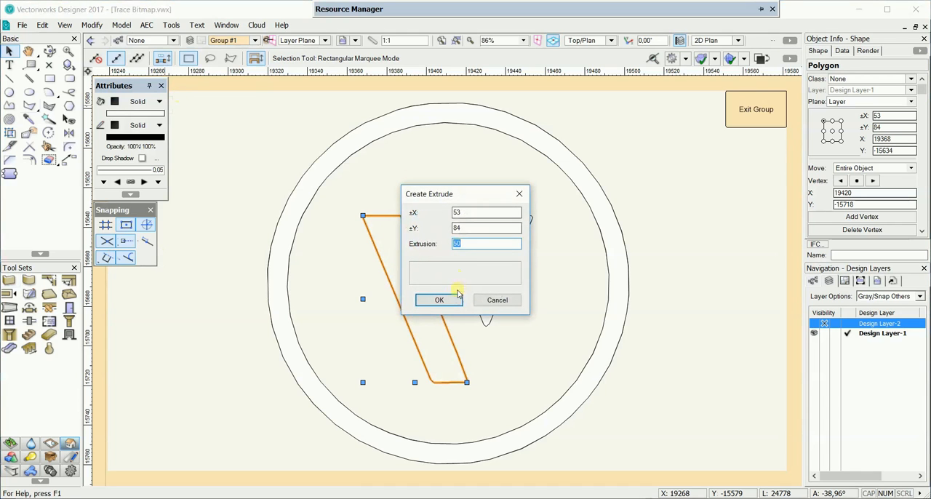
left_click(453, 301)
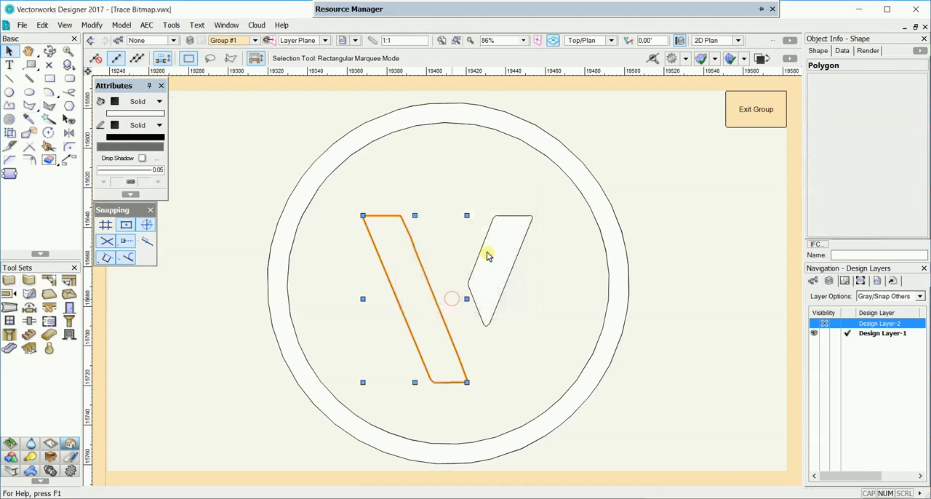
Step: Extrude the short stroke of the V and the circular ring by 50 each
left_click(496, 250)
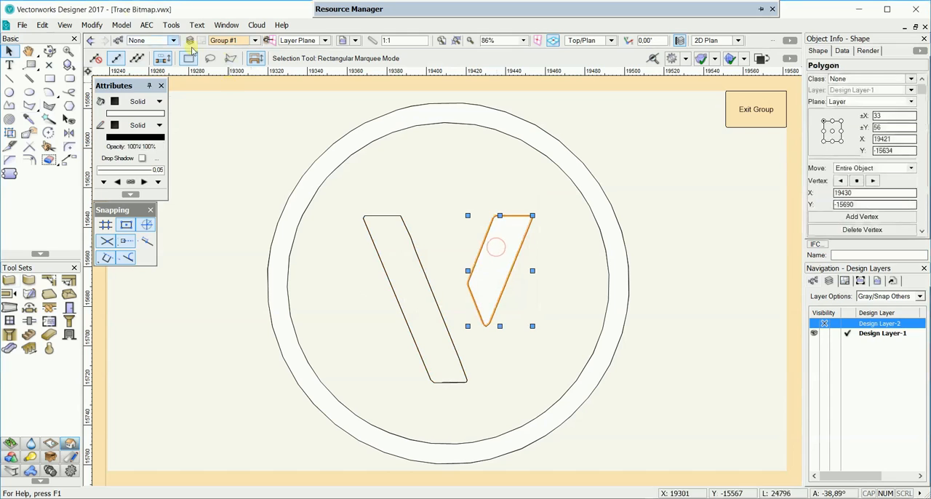
left_click(122, 25)
left_click(152, 95)
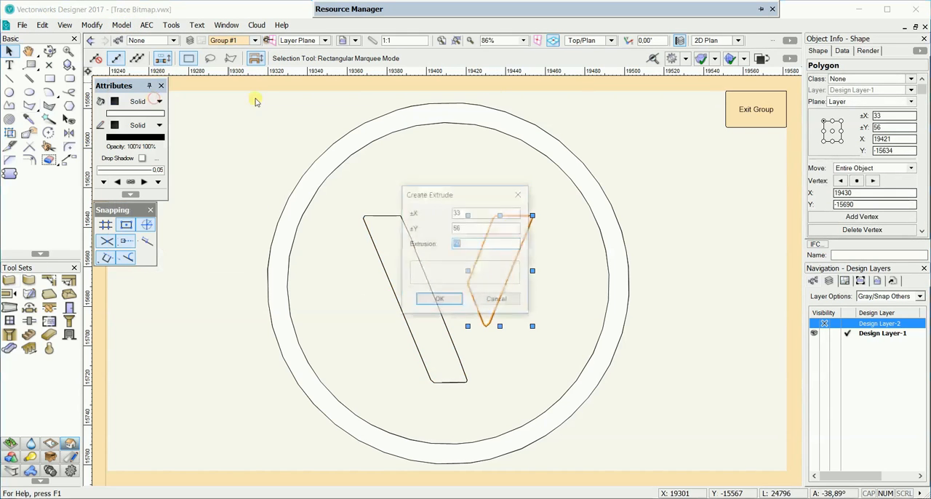
left_click(440, 299)
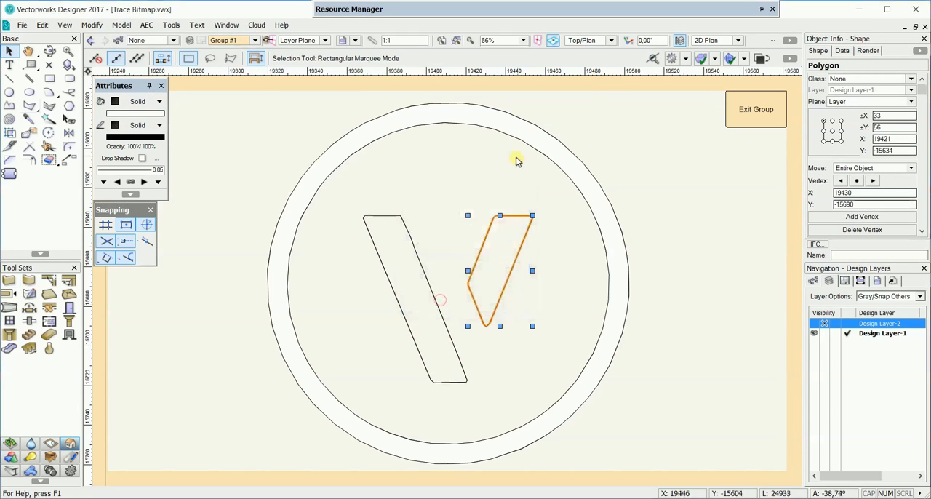
left_click(522, 131)
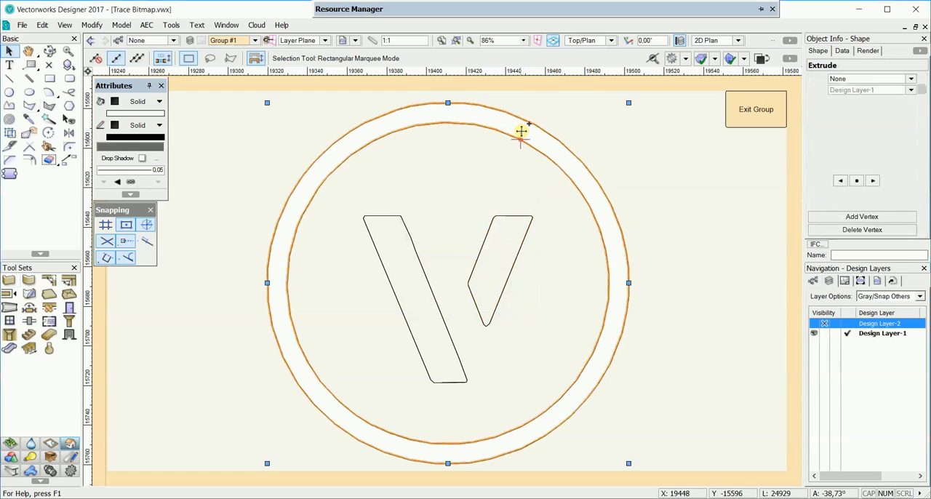
key("ctrl+e")
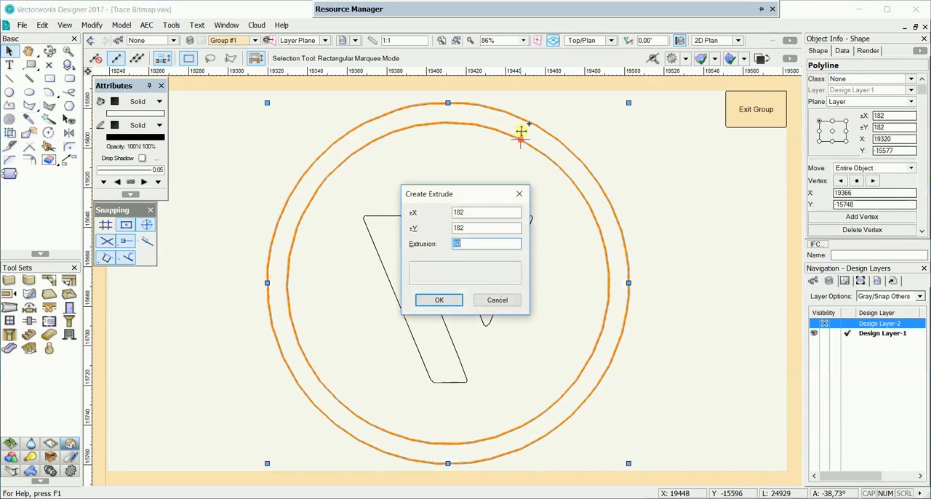
left_click(451, 303)
Step: Give the long V stroke's extrusion a teal green solid fill and the short stroke's extrusion a reddish-brown one
left_click(367, 229)
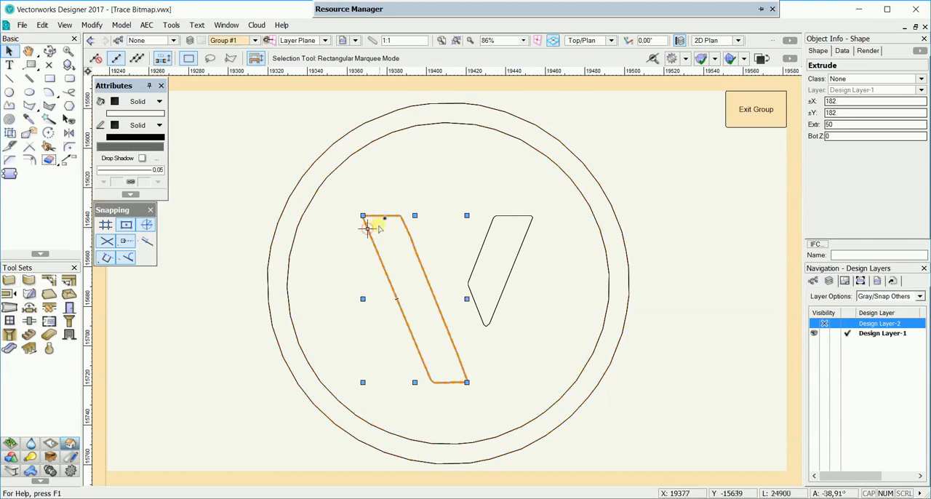
left_click(145, 115)
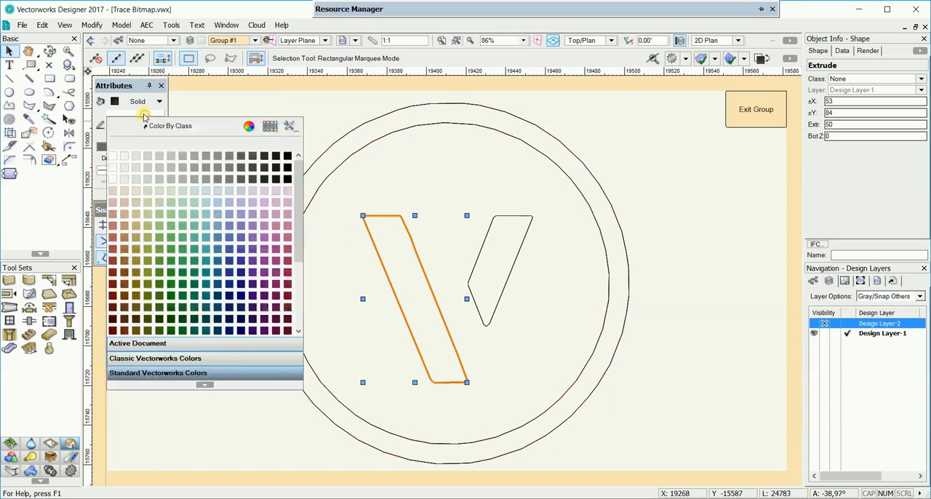
left_click(194, 215)
left_click(521, 241)
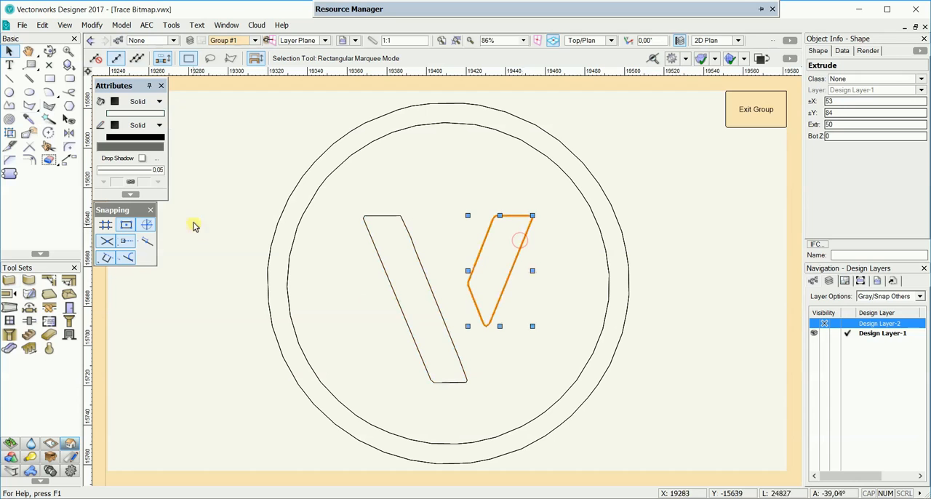
left_click(139, 114)
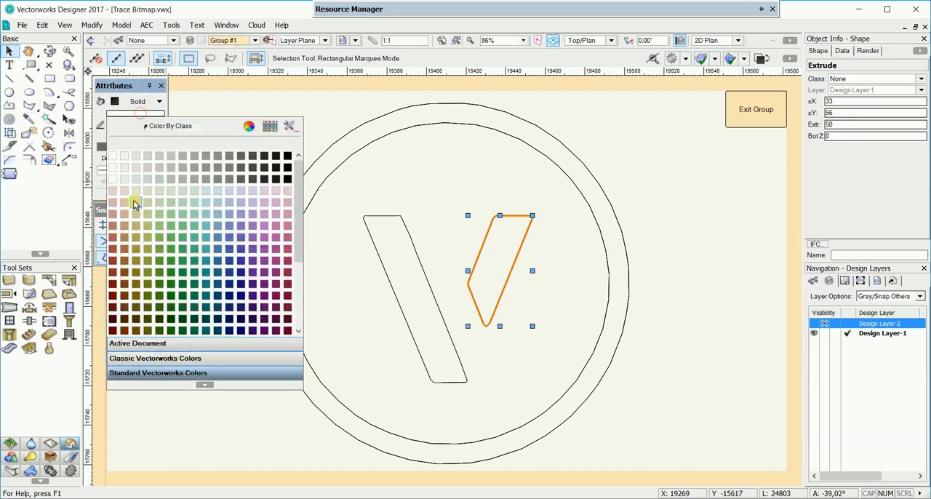
left_click(115, 228)
Step: Exit the group, show the extruded logo in the Right Isometric view, and clear the selection
left_click(756, 110)
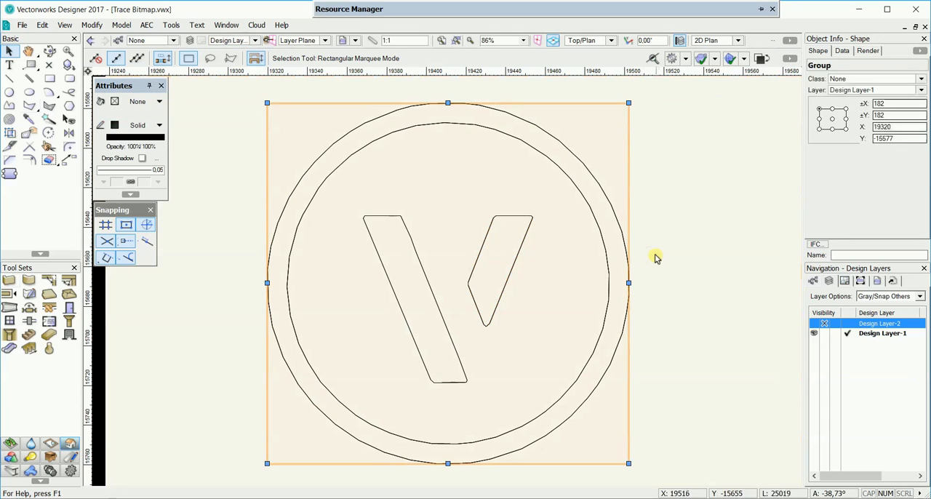
left_click(611, 41)
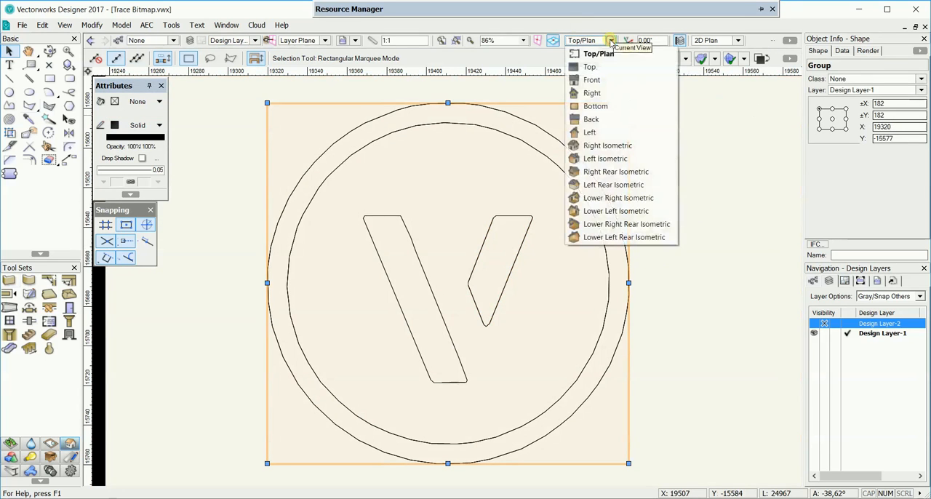
left_click(624, 148)
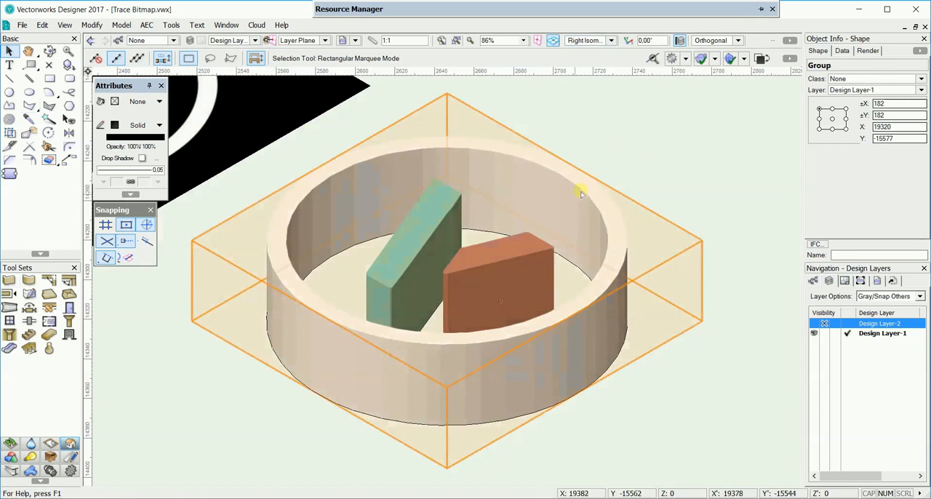
left_click(691, 146)
left_click(561, 351)
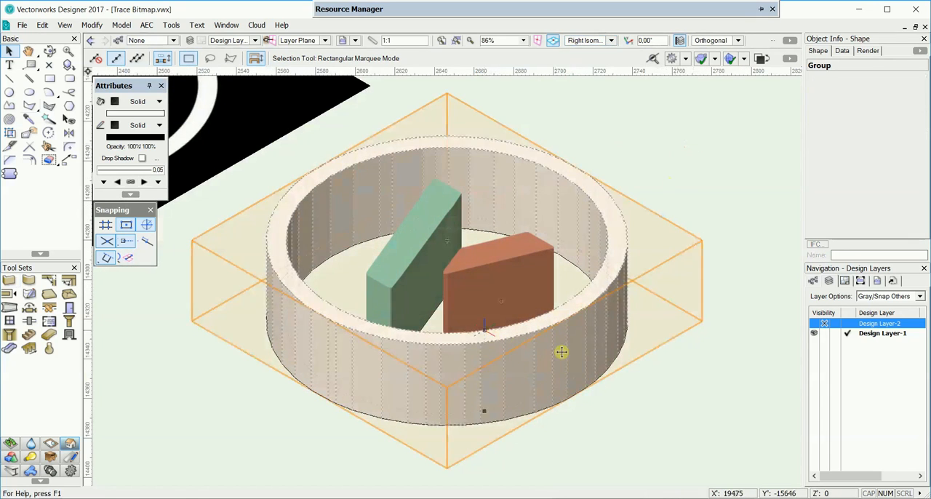
left_click(683, 376)
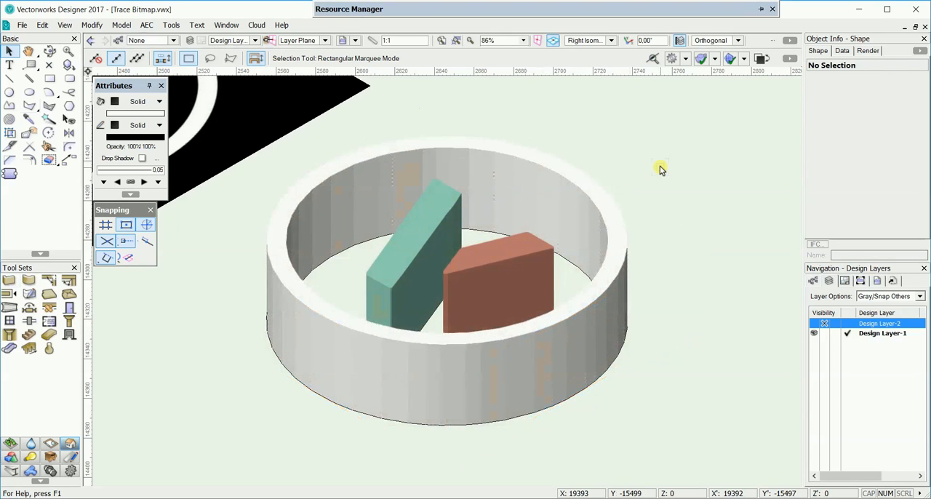
scroll(660, 169, "down", 2)
middle_click_drag(679, 256, 638, 265)
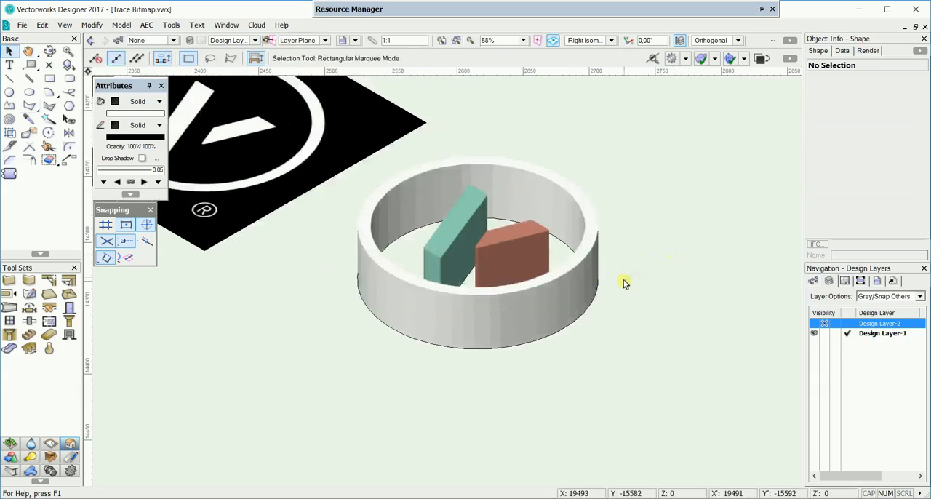